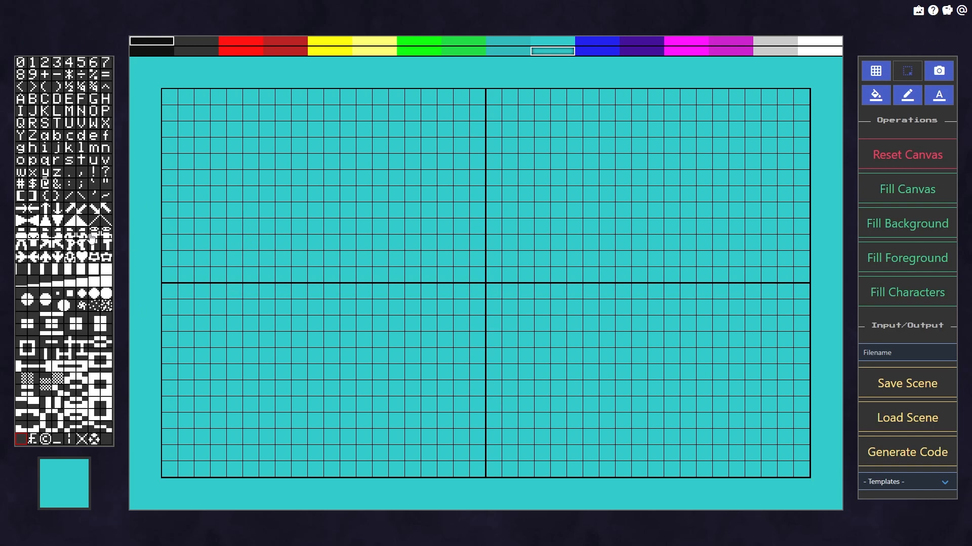
Open the Art Gallery and browse down through the user-submitted artwork
left_click(70, 222)
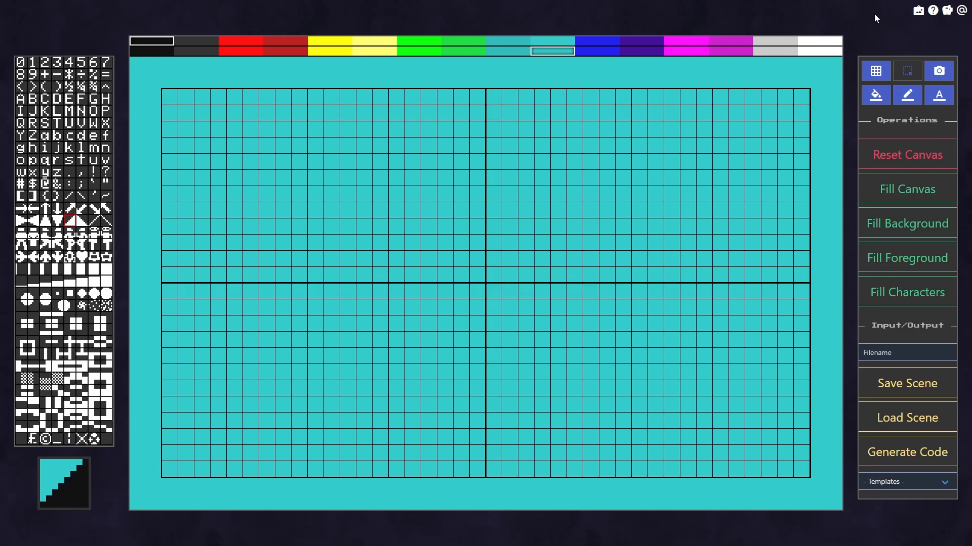
left_click(919, 11)
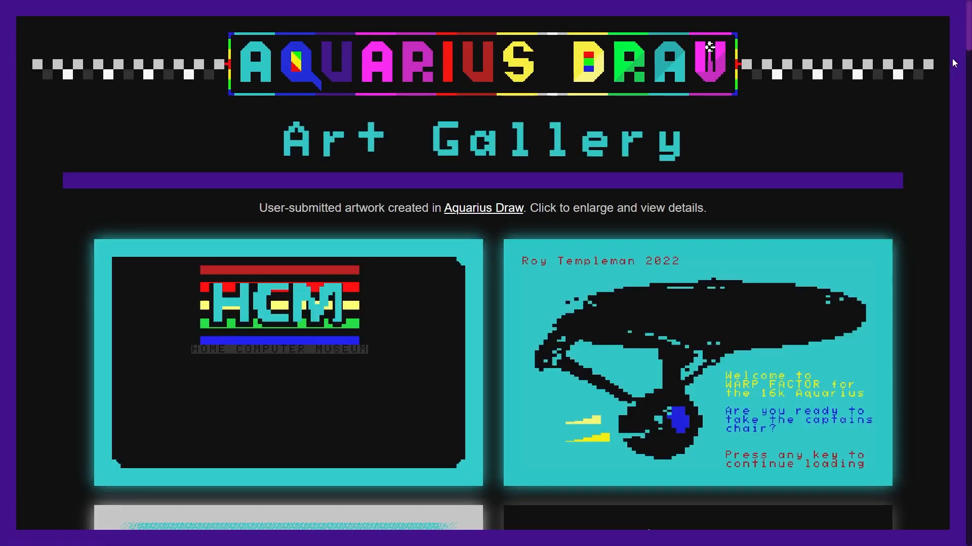
scroll(961, 79, "down", 6)
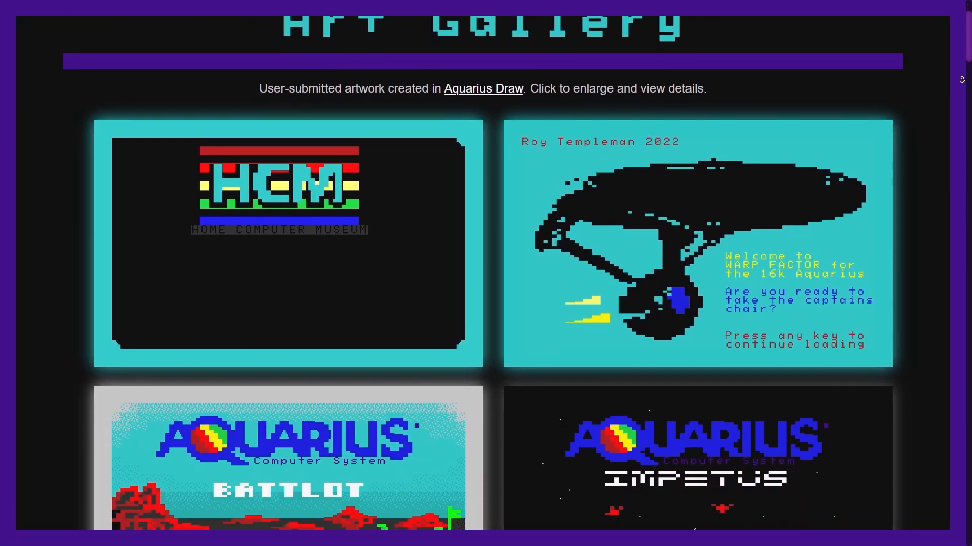
scroll(961, 80, "down", 6)
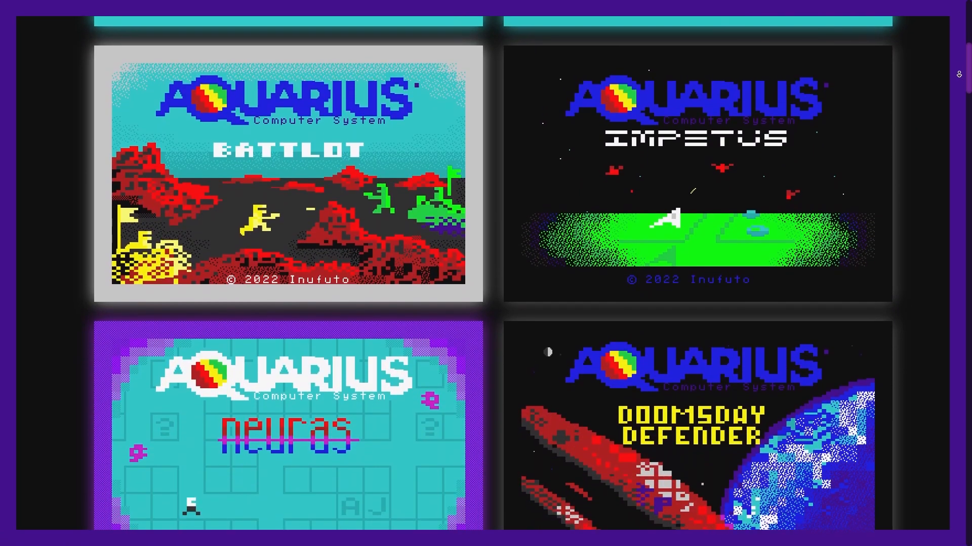
scroll(958, 74, "down", 5)
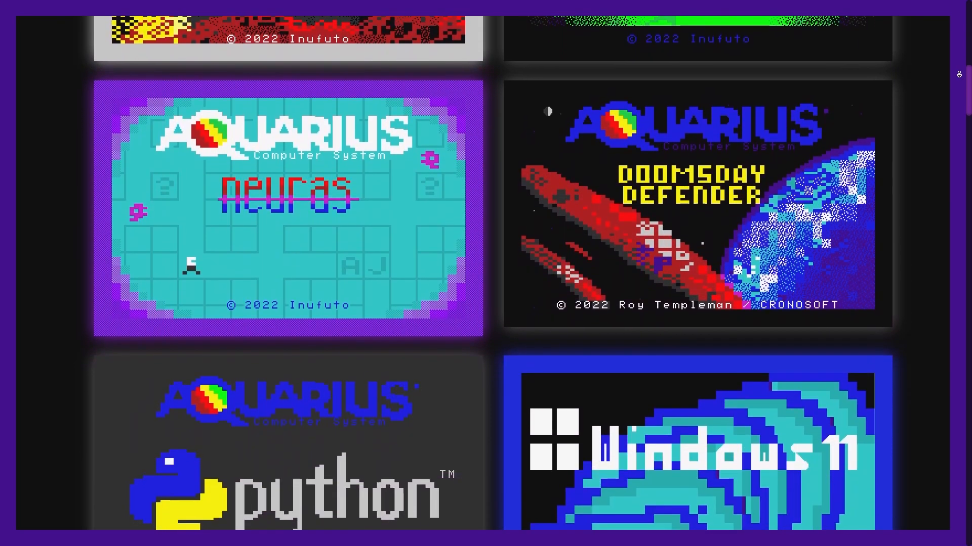
scroll(959, 74, "down", 5)
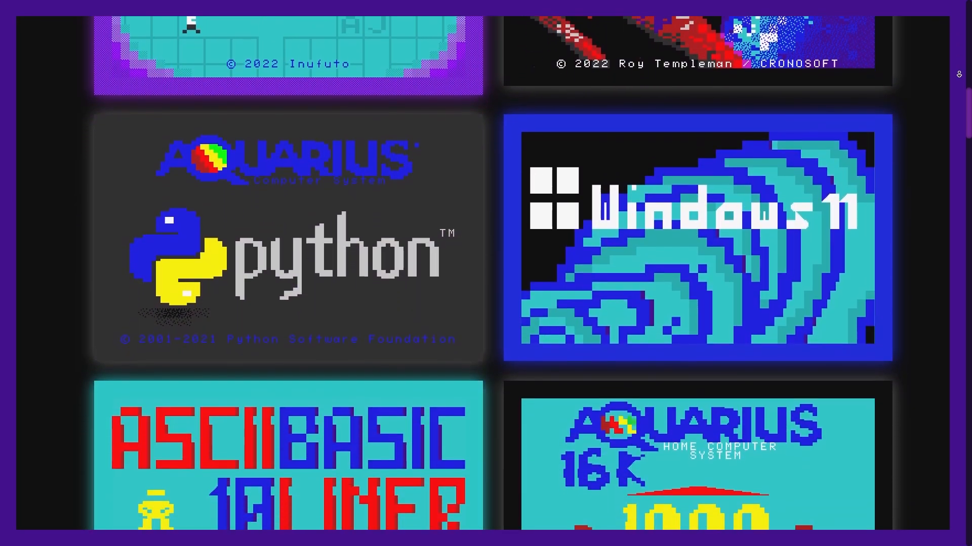
scroll(958, 74, "down", 5)
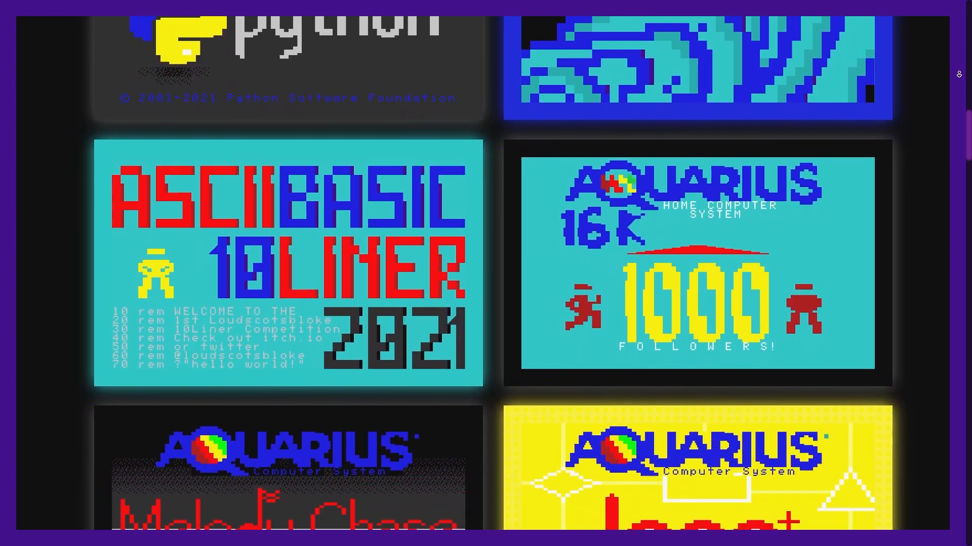
scroll(959, 74, "down", 5)
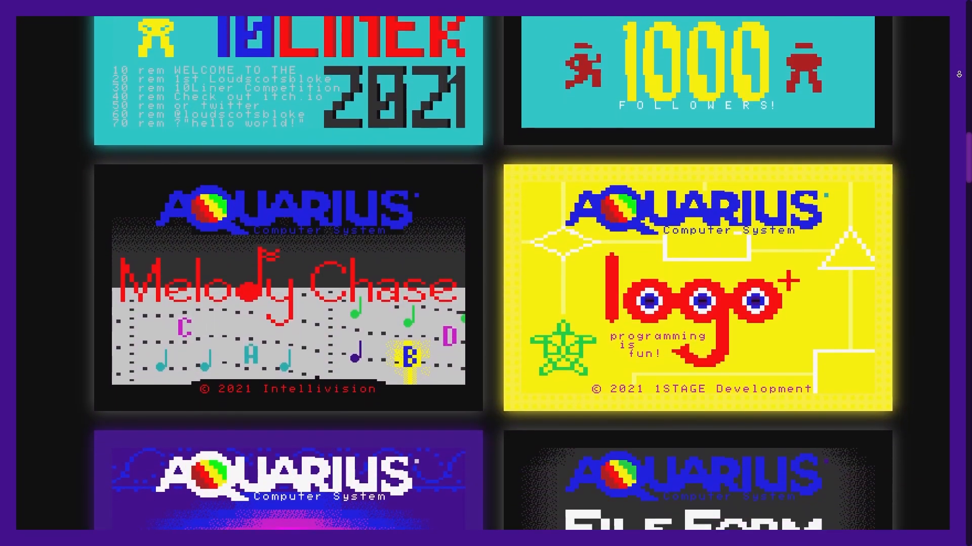
scroll(958, 74, "down", 5)
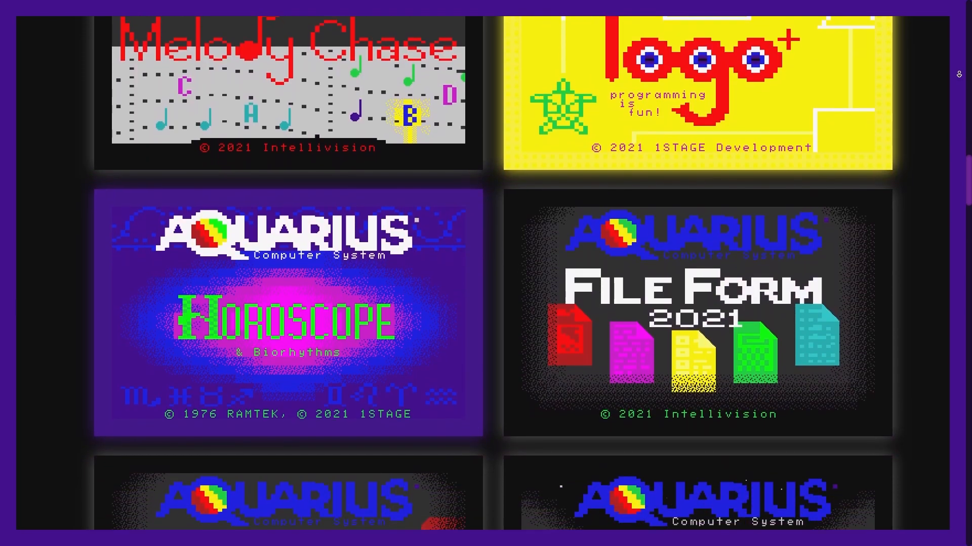
scroll(959, 74, "down", 5)
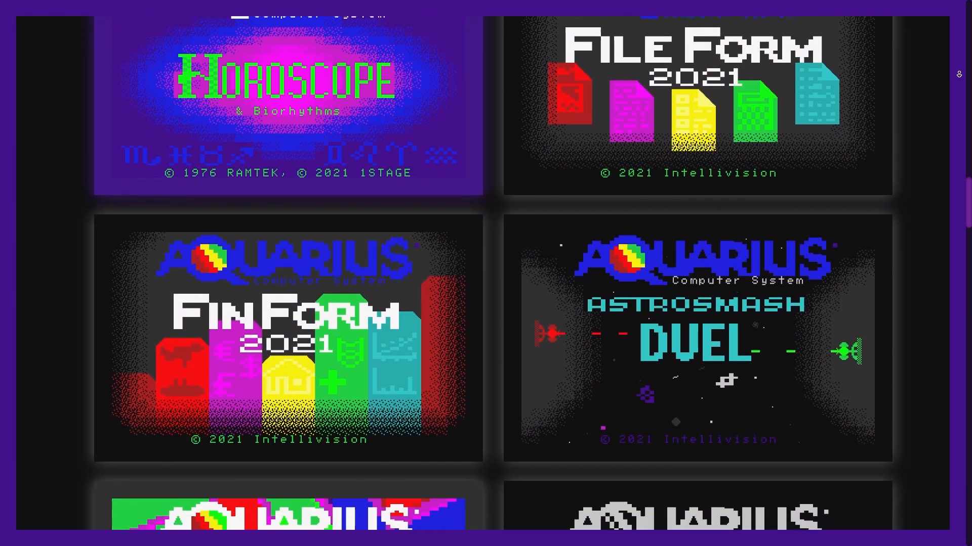
scroll(958, 74, "down", 5)
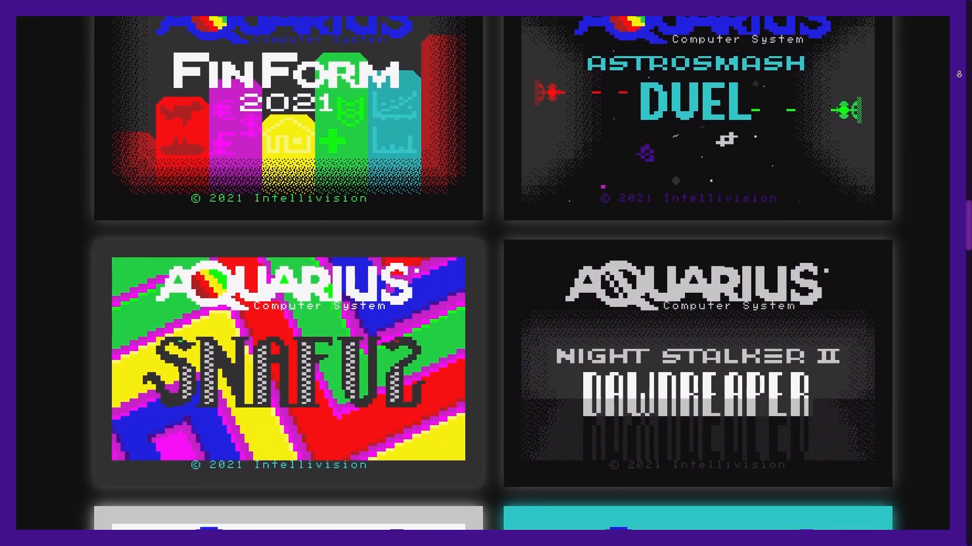
scroll(959, 74, "down", 5)
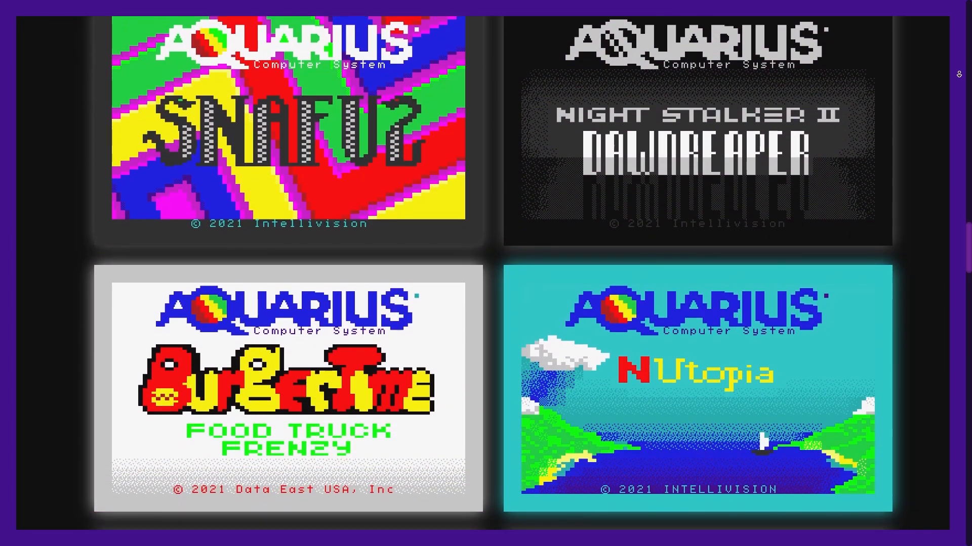
scroll(958, 74, "down", 5)
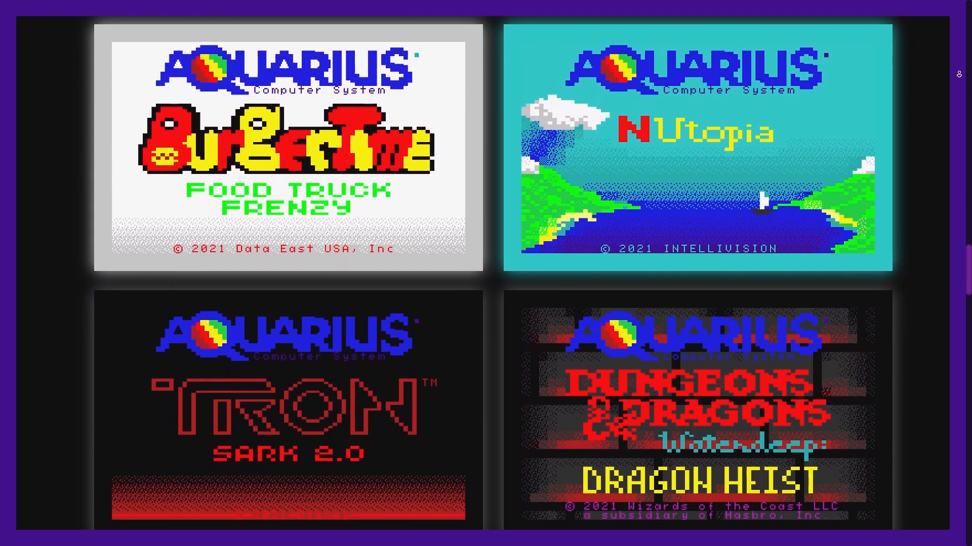
scroll(958, 74, "down", 4)
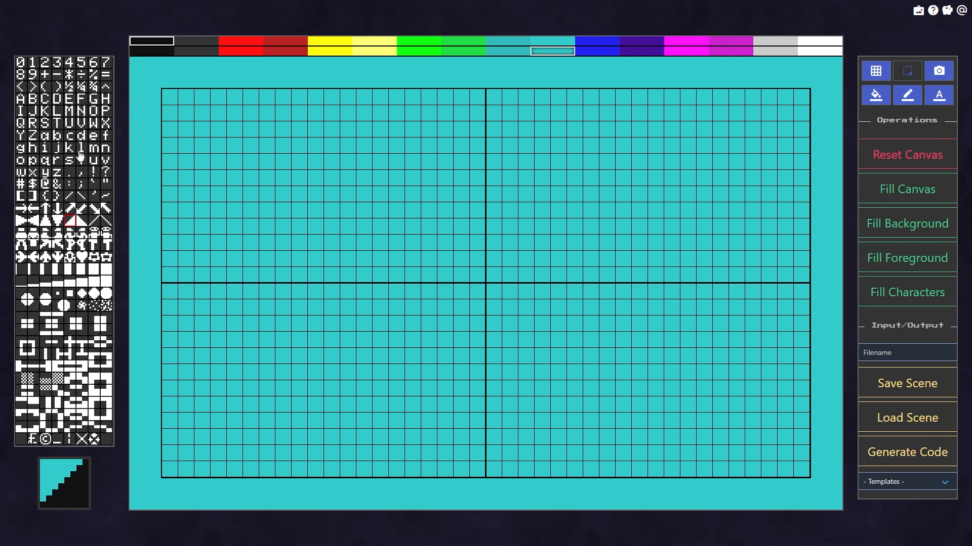
Paint a short freehand trail of the lower-right diagonal triangle character in black across the canvas's upper-left quadrant
left_click(57, 281)
left_click(82, 257)
left_click(70, 221)
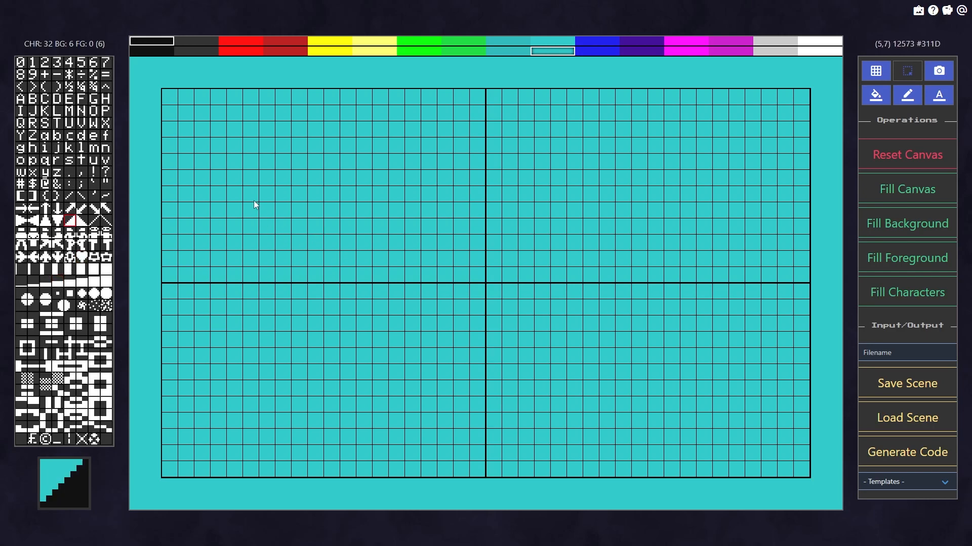
left_click_drag(288, 229, 397, 243)
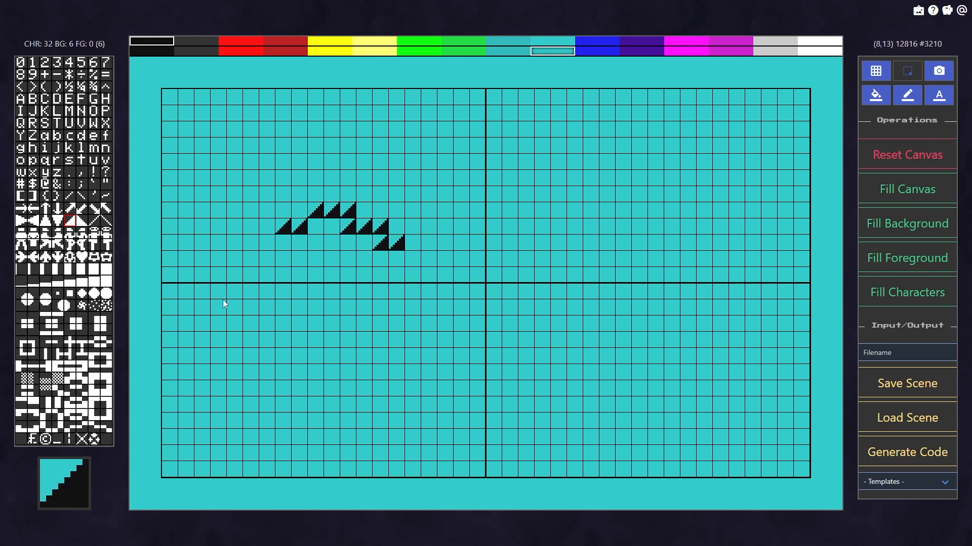
Load the Example HUD 1 template onto the canvas
left_click(890, 481)
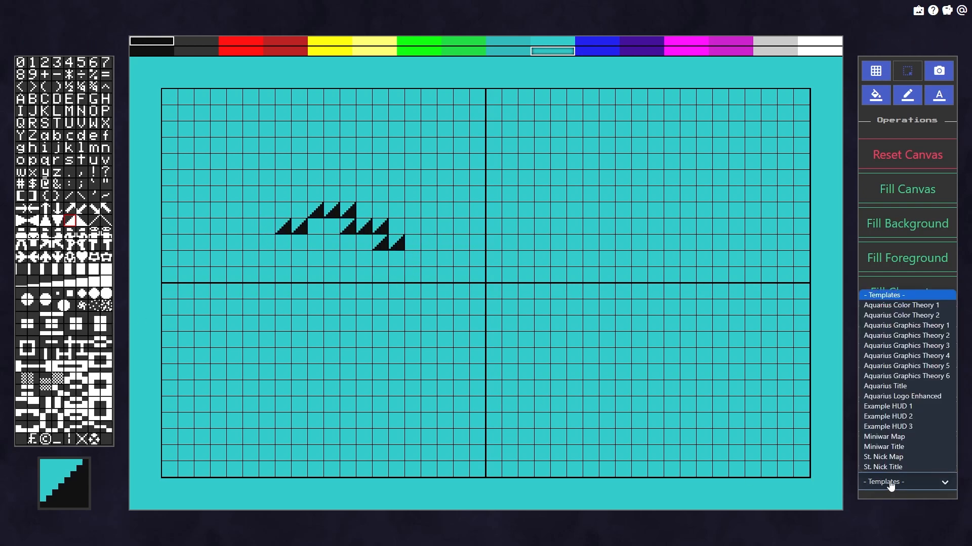
left_click(912, 406)
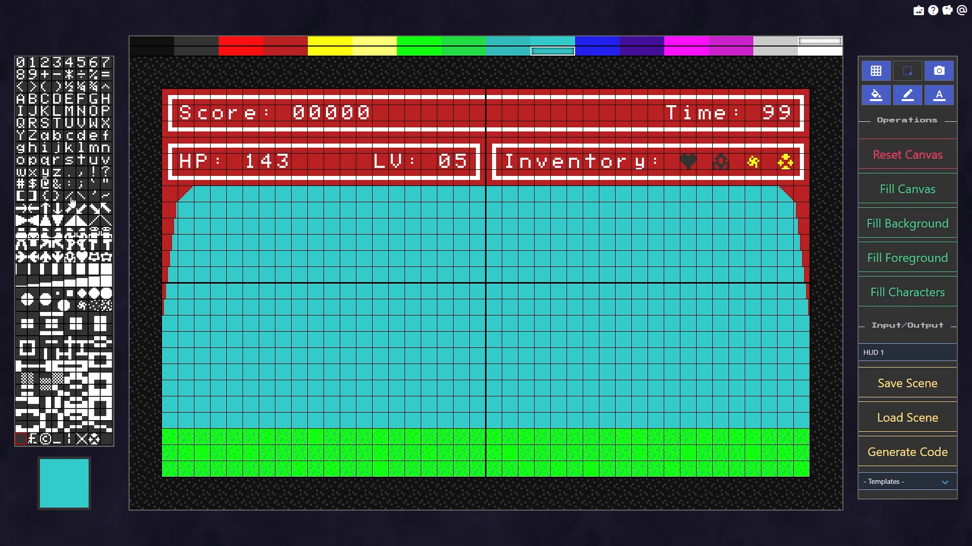
Undock the character selector and move it over the lower-right corner of the canvas
right_click(69, 209)
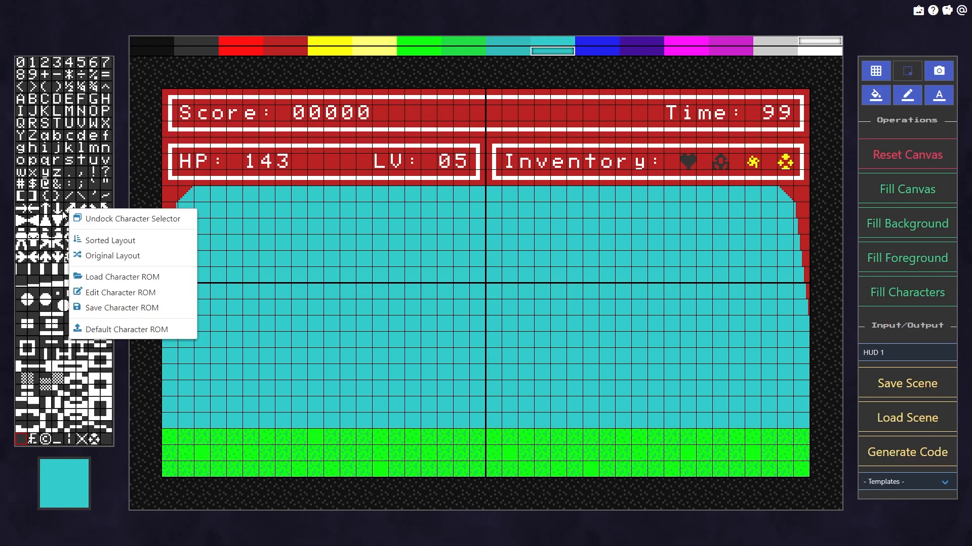
left_click(137, 221)
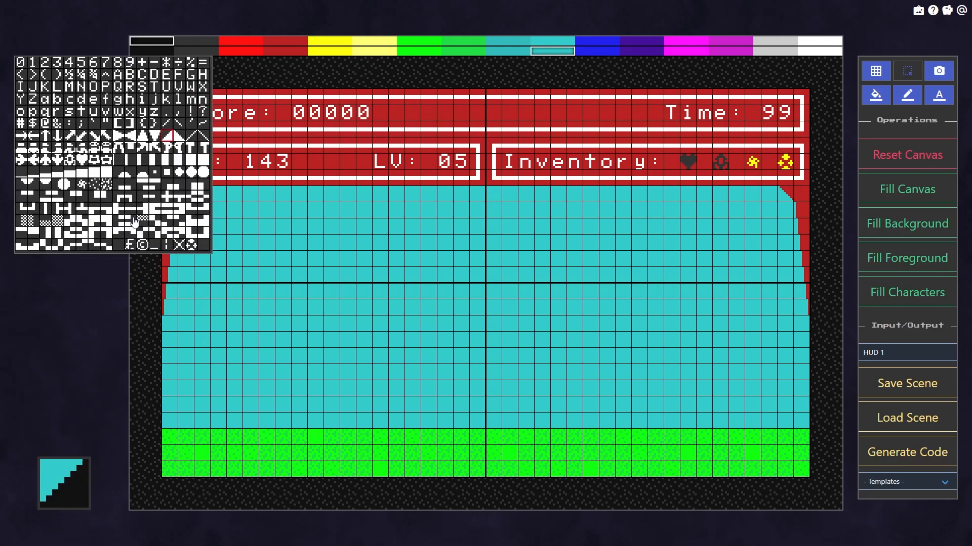
left_click_drag(73, 104, 95, 152)
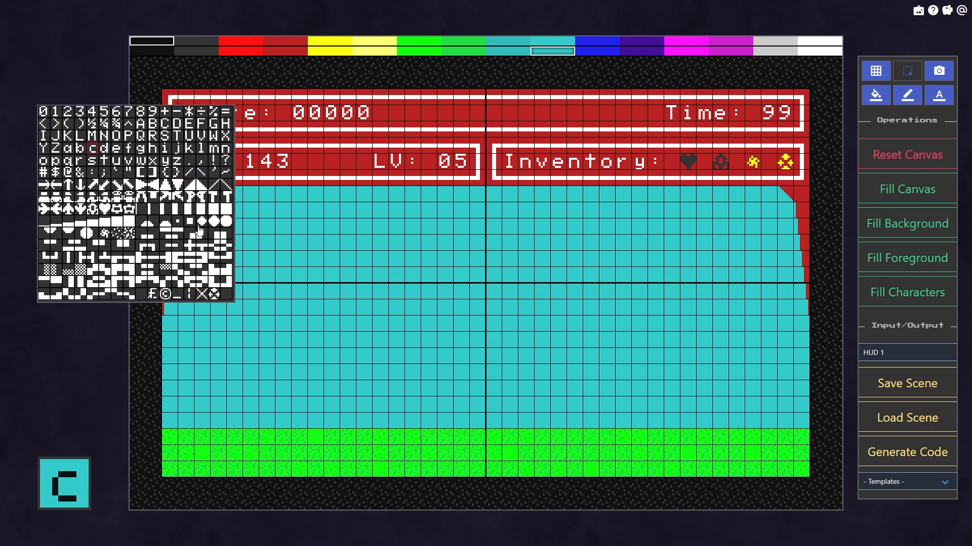
left_click_drag(135, 192, 754, 386)
left_click(745, 383)
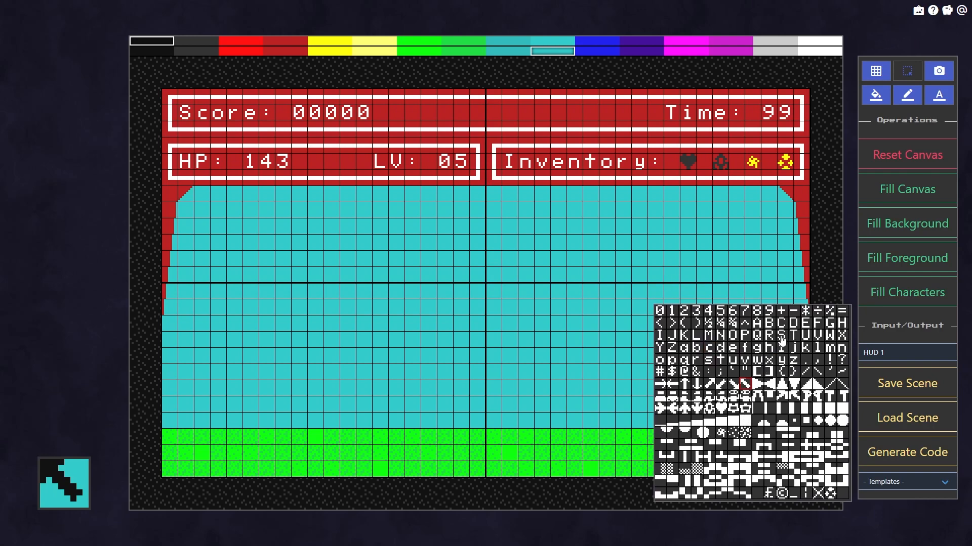
Move the floating character selector to the middle of the canvas and dock it back in its original place
left_click_drag(755, 403, 567, 271)
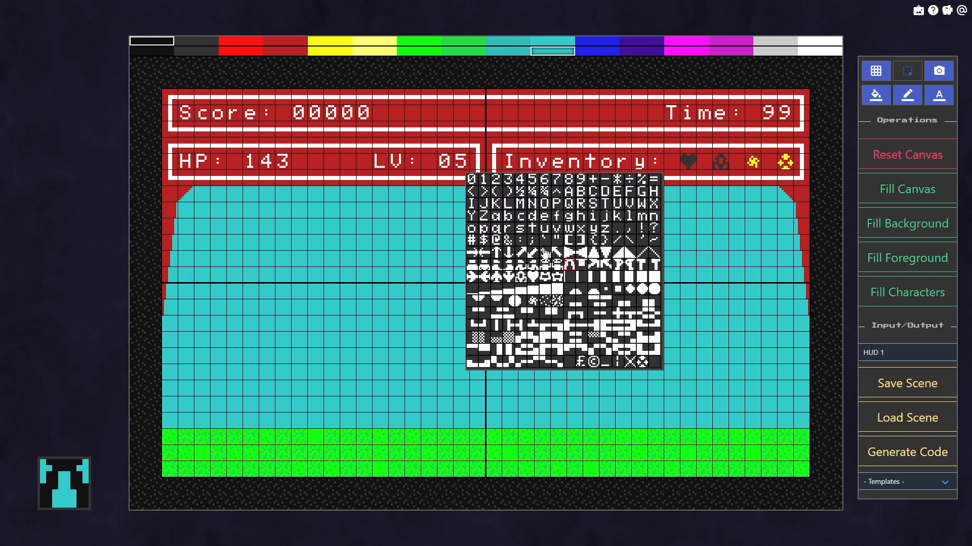
right_click(545, 251)
left_click(593, 259)
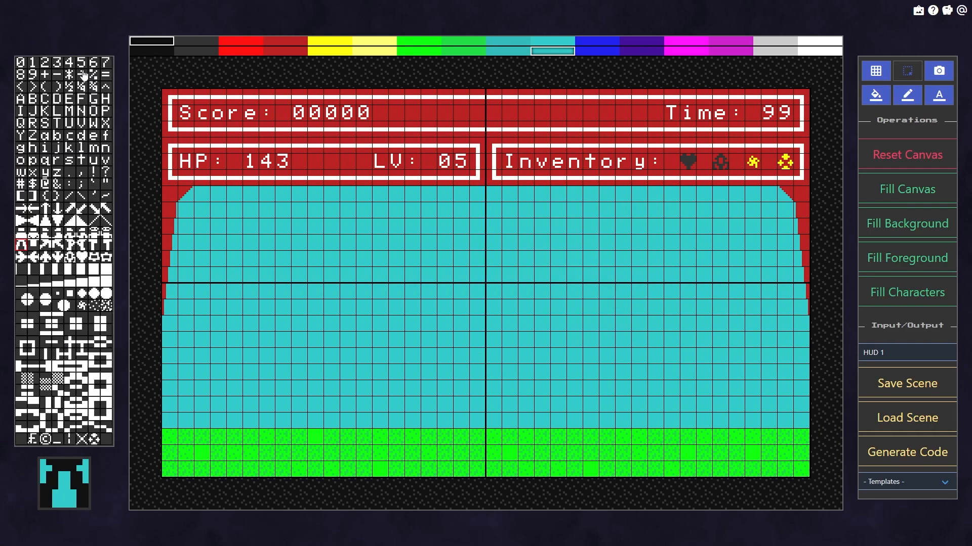
Switch the character selector to the Original Layout
right_click(57, 163)
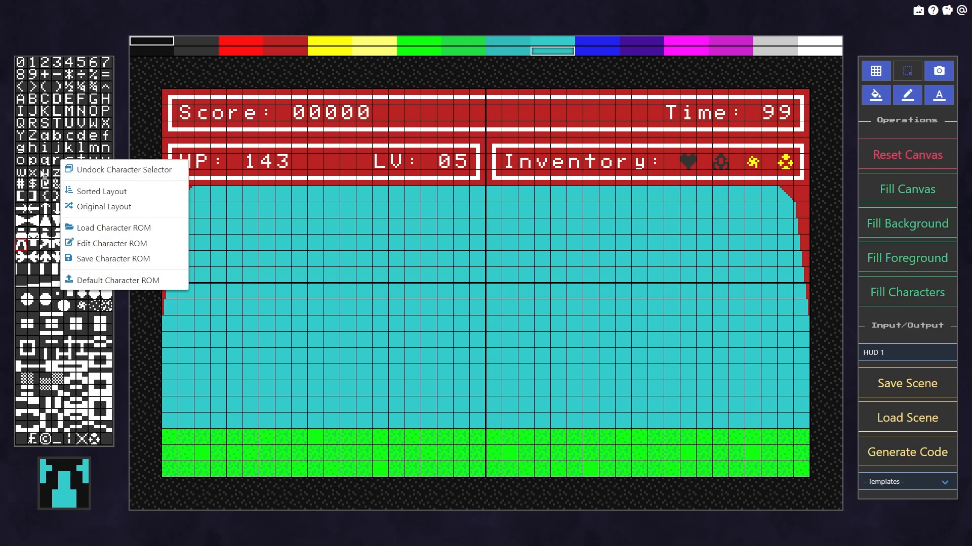
key("Escape")
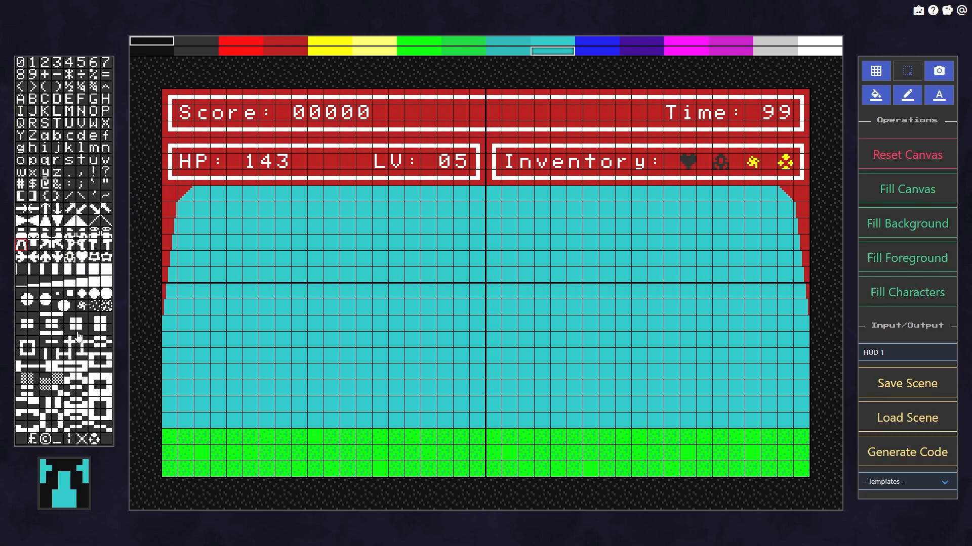
right_click(74, 191)
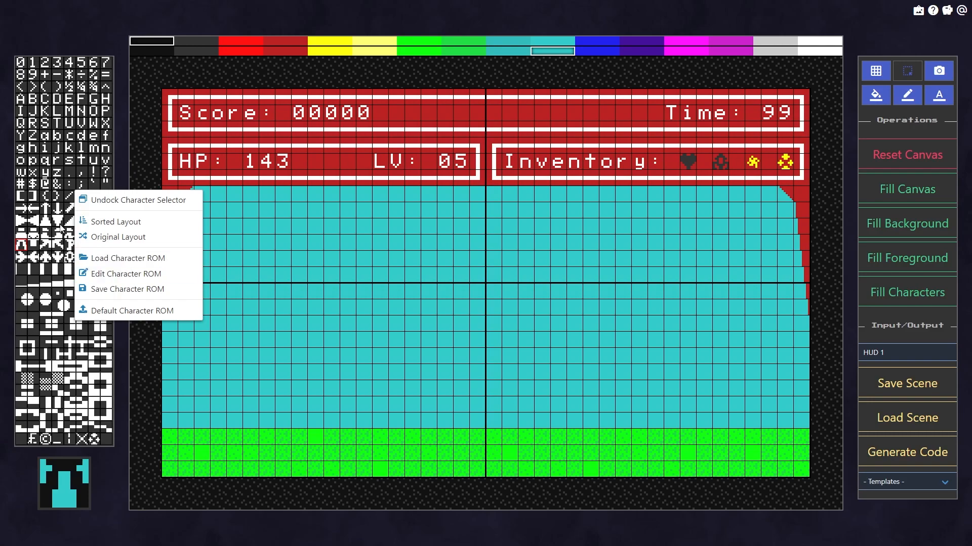
left_click(117, 238)
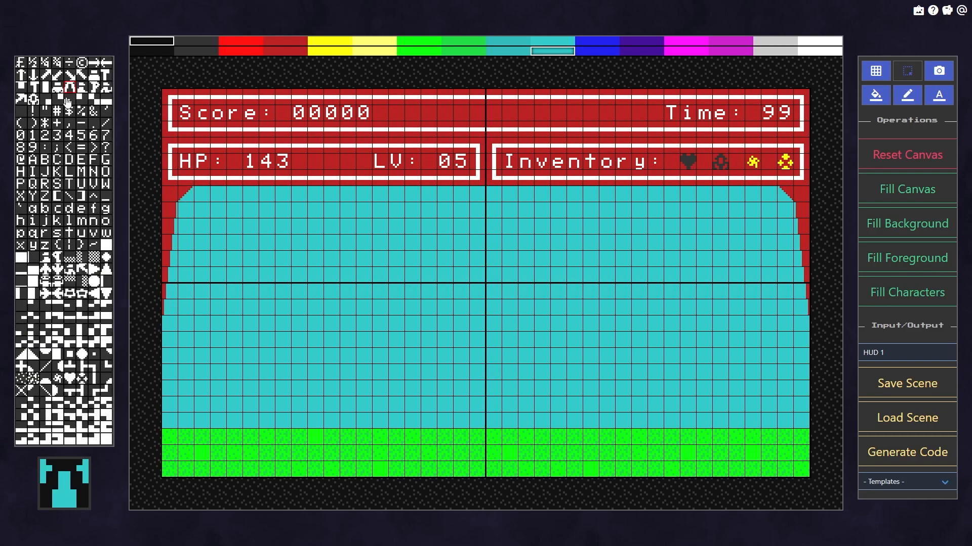
Load the custom character ROM file BLOCKS.CHR from the Demo folder
right_click(67, 203)
left_click(69, 179)
right_click(79, 255)
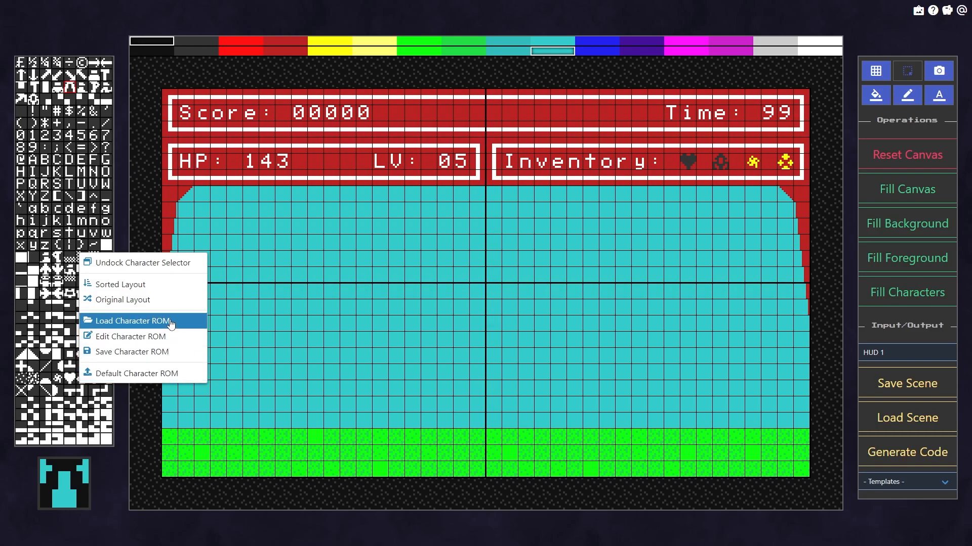
left_click(135, 321)
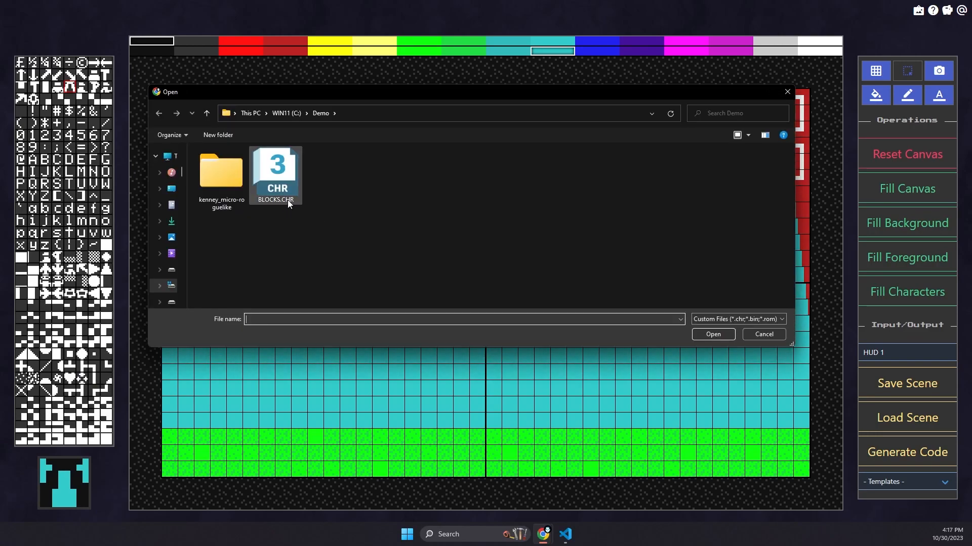
left_click(293, 223)
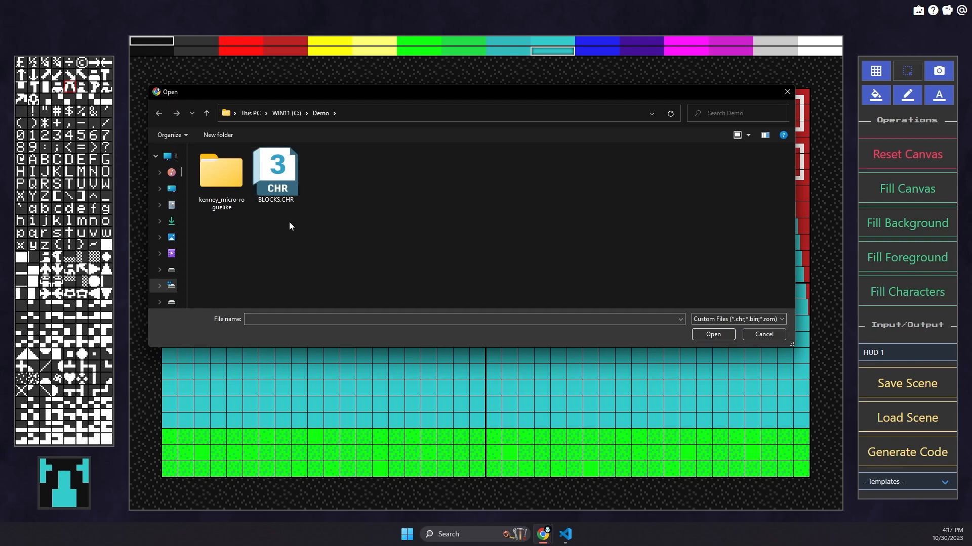
left_click(278, 186)
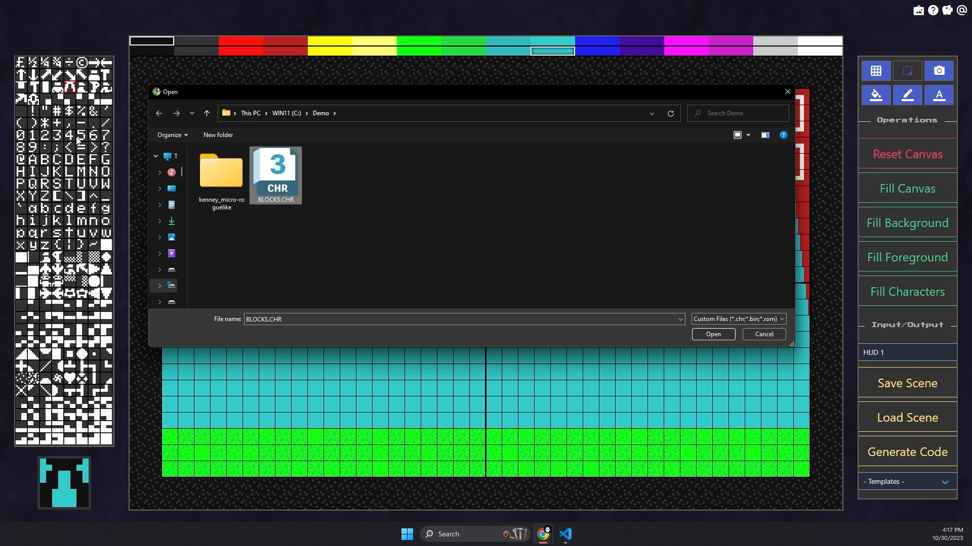
double_click(292, 190)
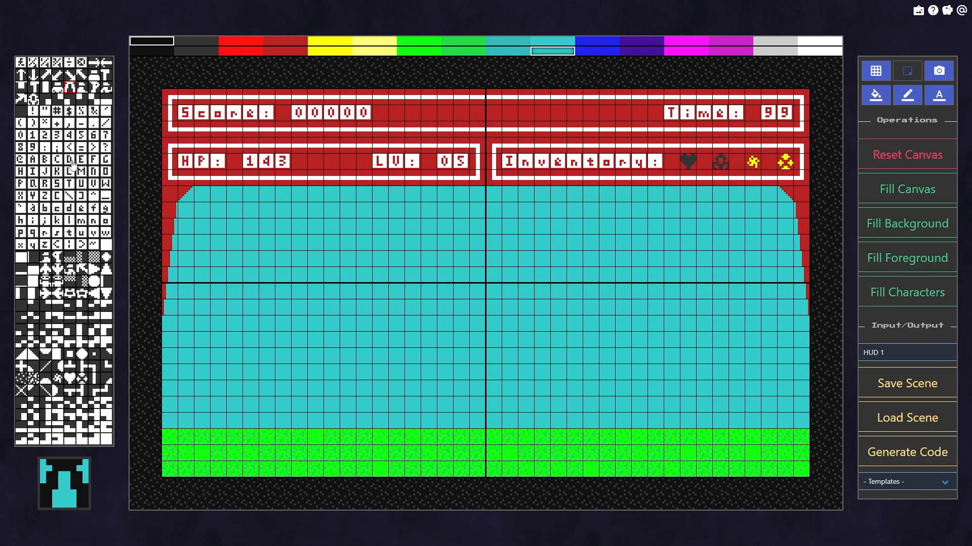
Restore the default character ROM
right_click(65, 195)
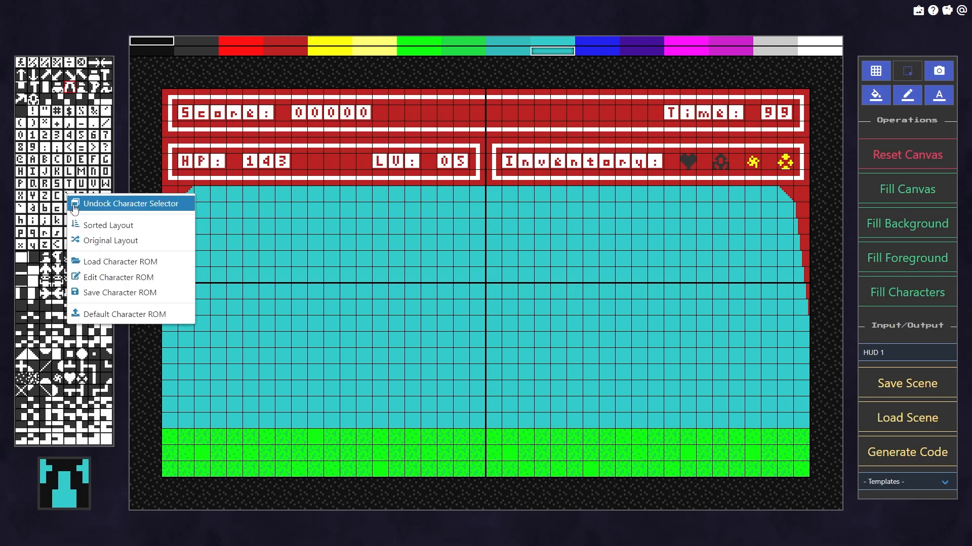
left_click(114, 319)
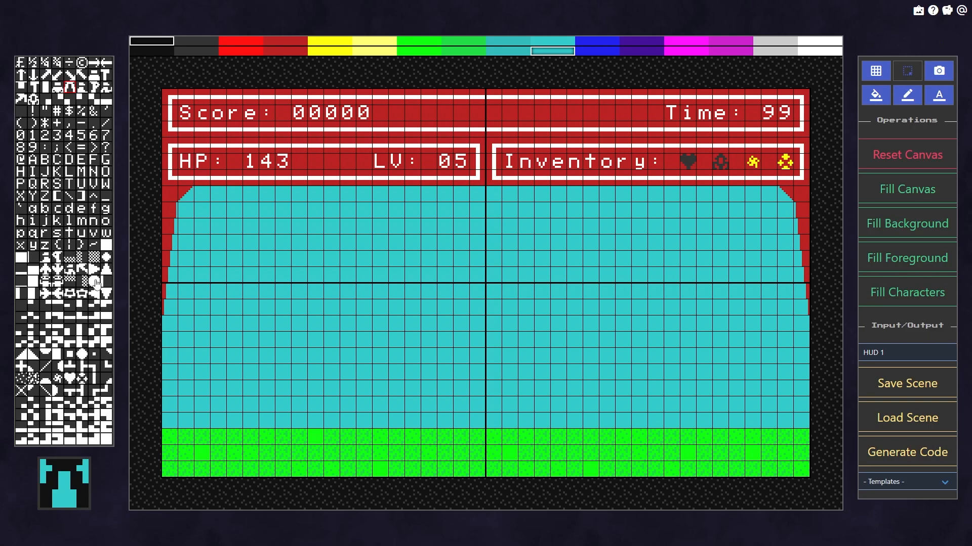
Select the heart character in the character selector and open the character ROM for editing
right_click(66, 223)
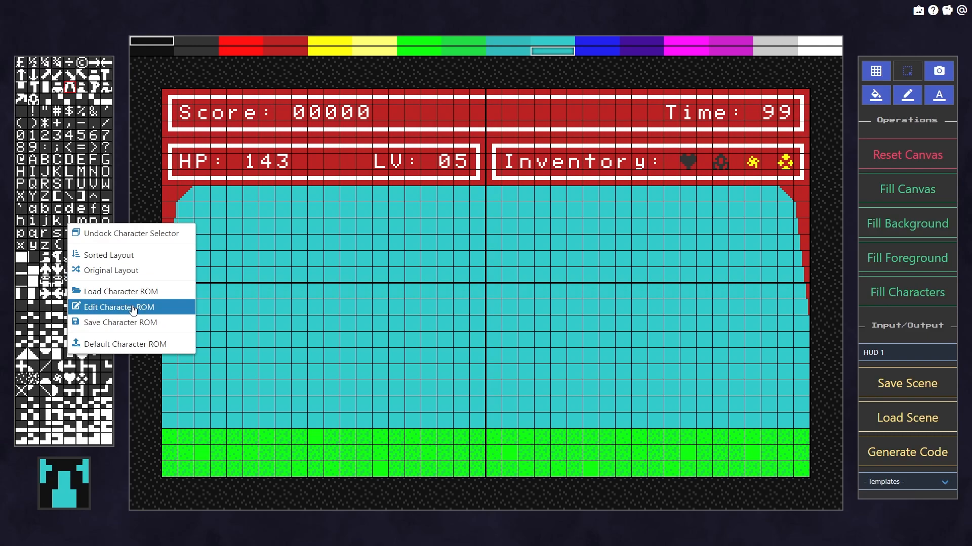
left_click(57, 284)
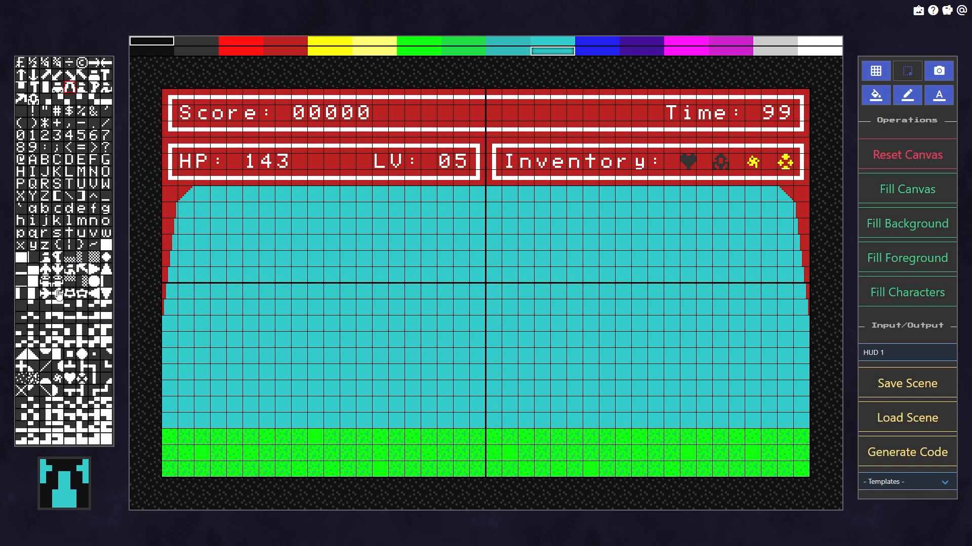
left_click(70, 378)
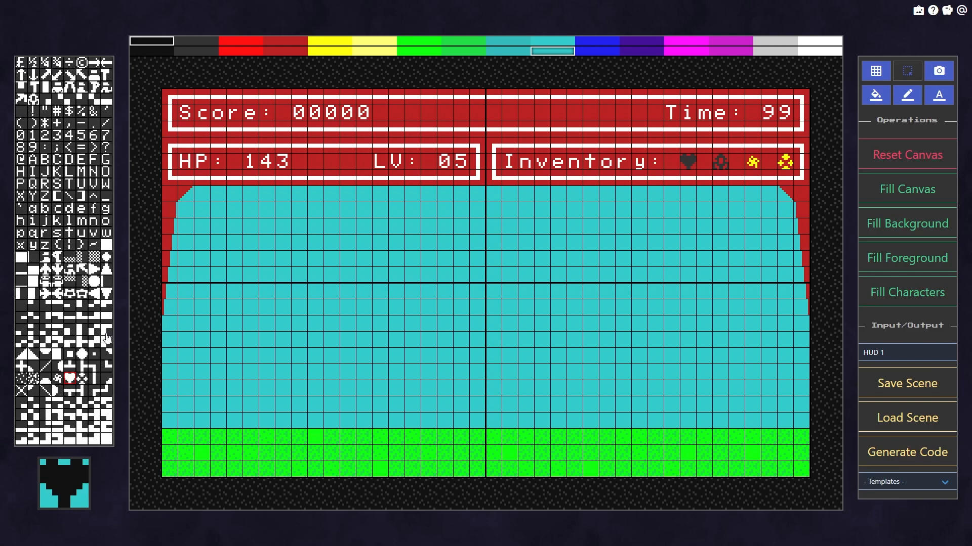
right_click(70, 272)
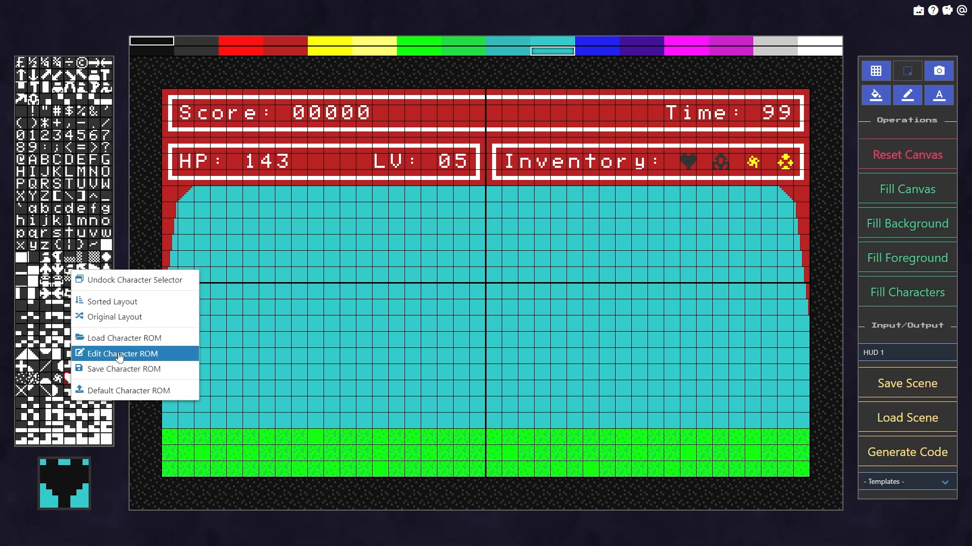
left_click(120, 357)
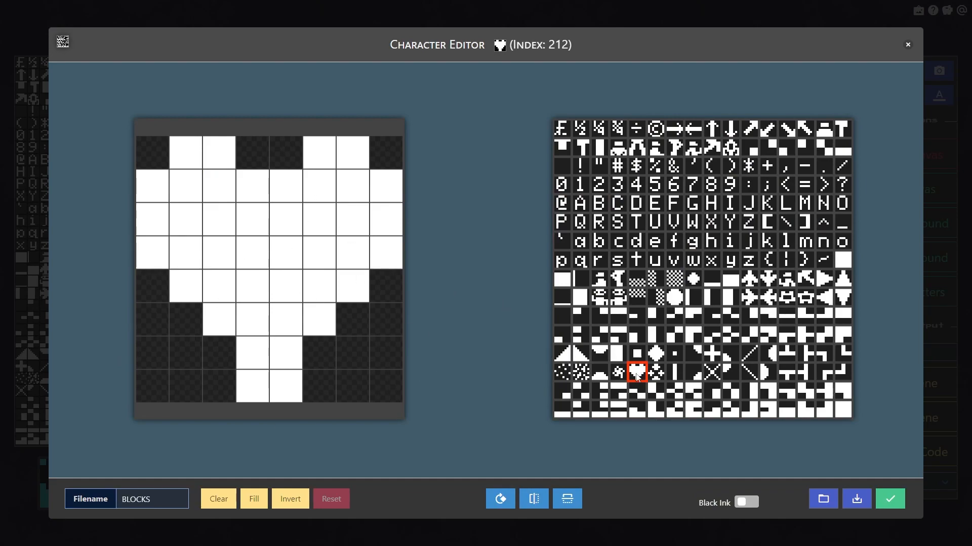
Browse characters across the ROM in the character editor, including the first at index 000 and the last at index 255
left_click(730, 260)
left_click(731, 317)
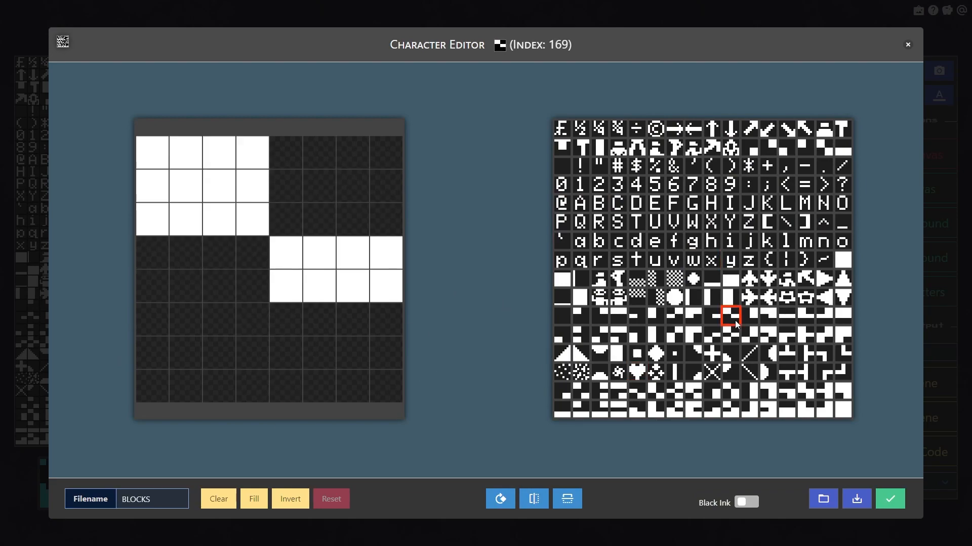
left_click(787, 279)
left_click(786, 335)
left_click(693, 391)
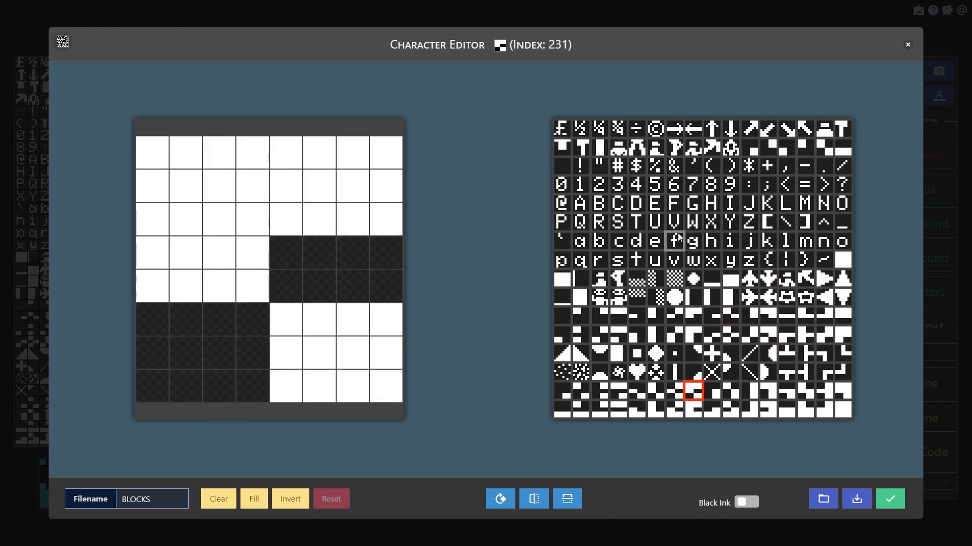
left_click(561, 133)
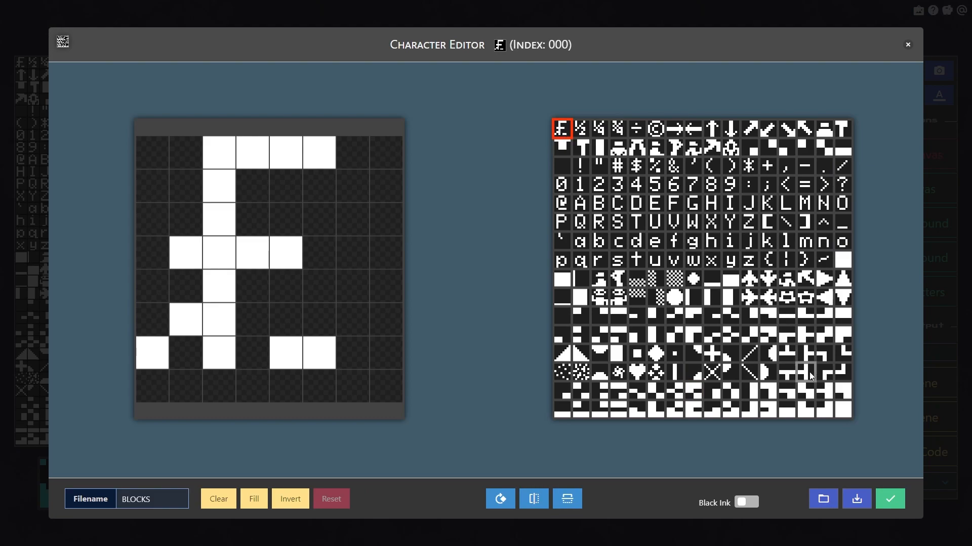
left_click(841, 409)
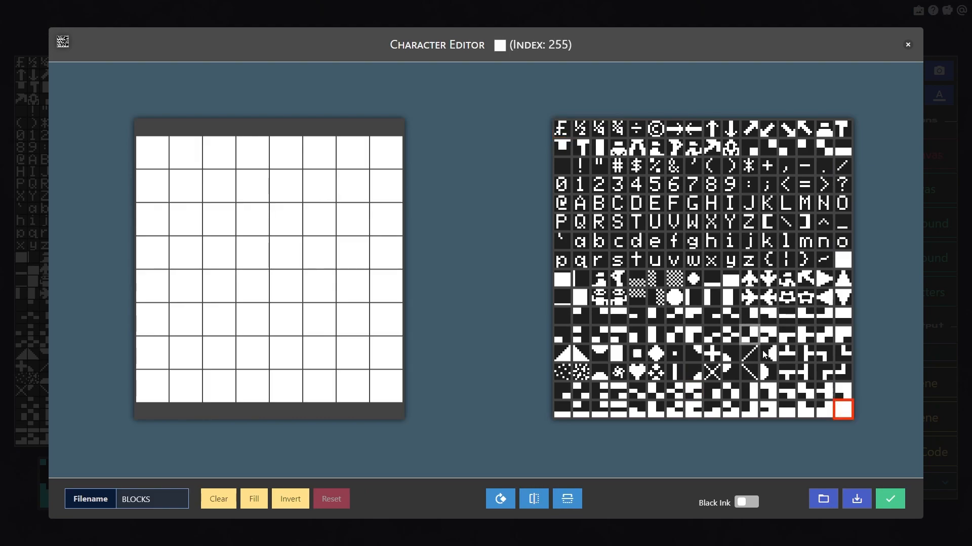
left_click(561, 298)
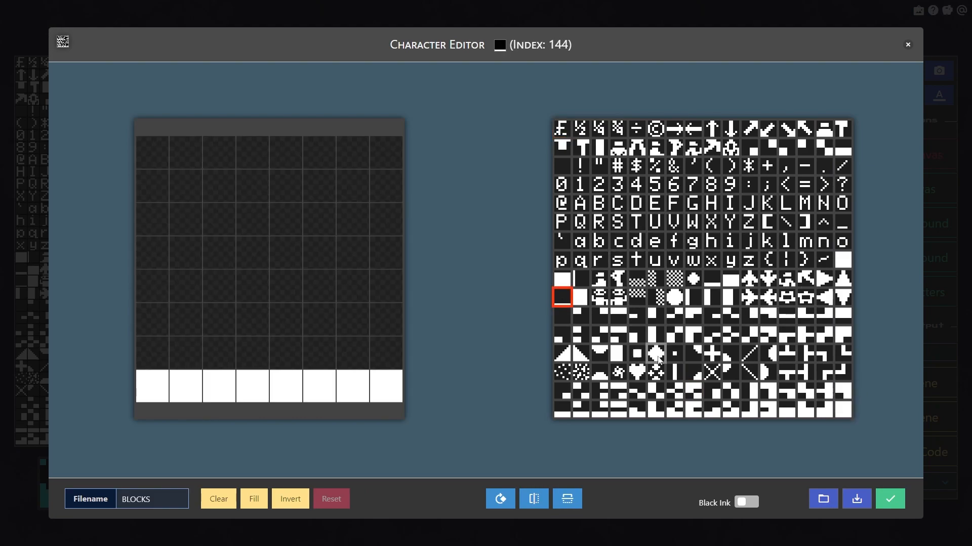
Hollow out the heart character (index 212) by erasing two rows of four middle pixels and the two centre pixels below them
left_click(636, 372)
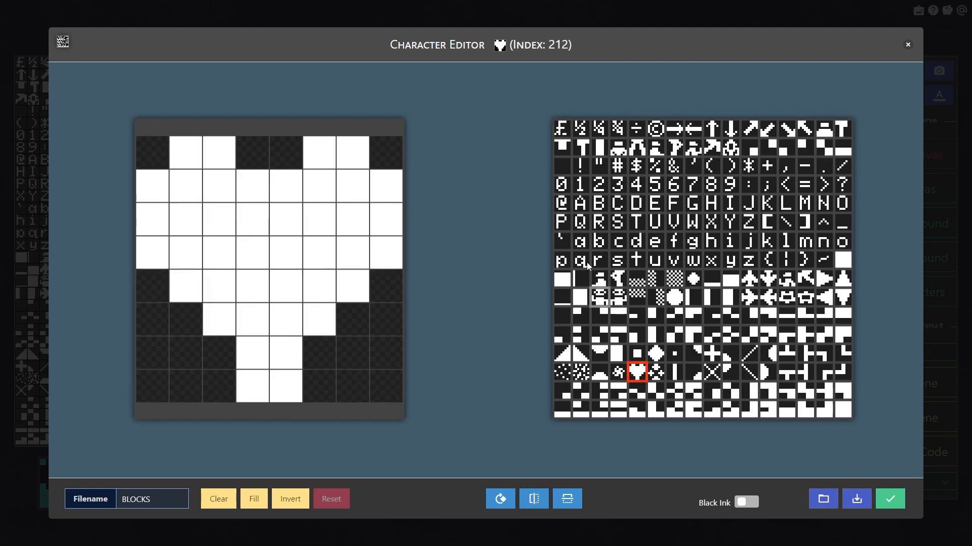
left_click(216, 218)
left_click(219, 245)
left_click(258, 252)
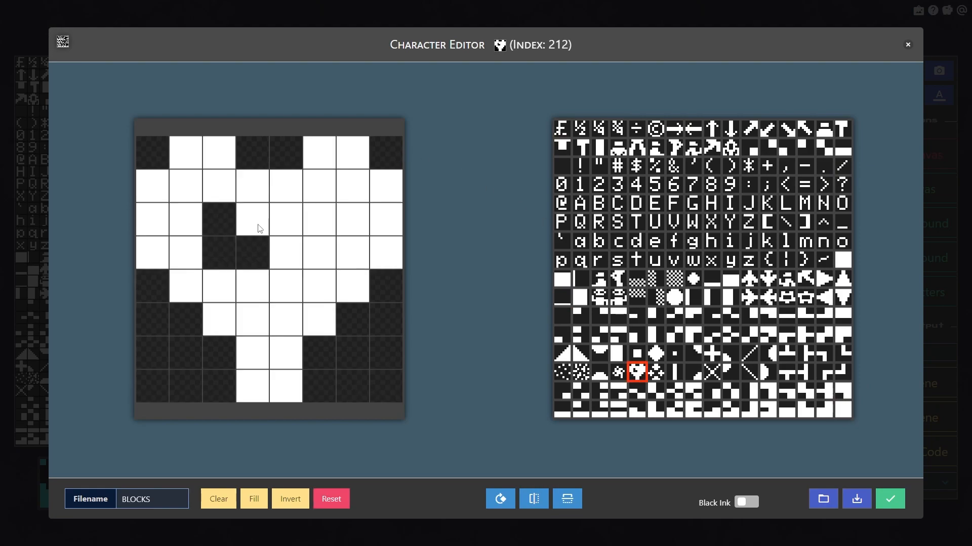
left_click(321, 229)
left_click(285, 253)
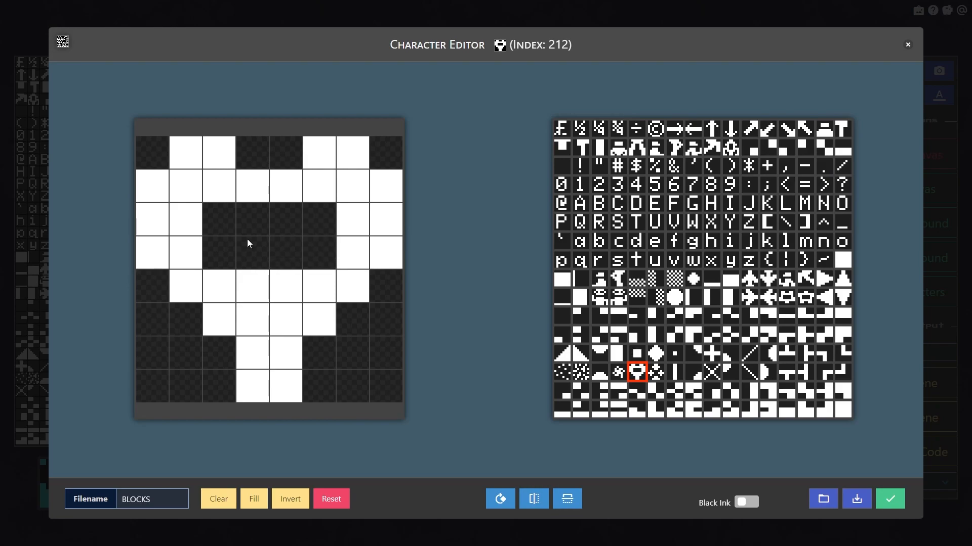
left_click(279, 285)
left_click(260, 291)
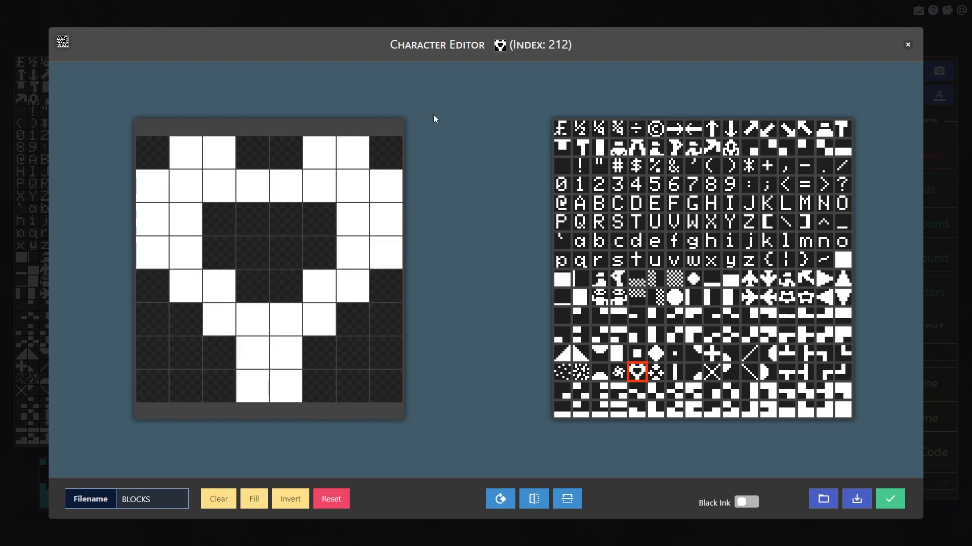
Examine the image saving and copying options for the current character's thumbnail and for the enlarged preview of the whole character set
right_click(500, 46)
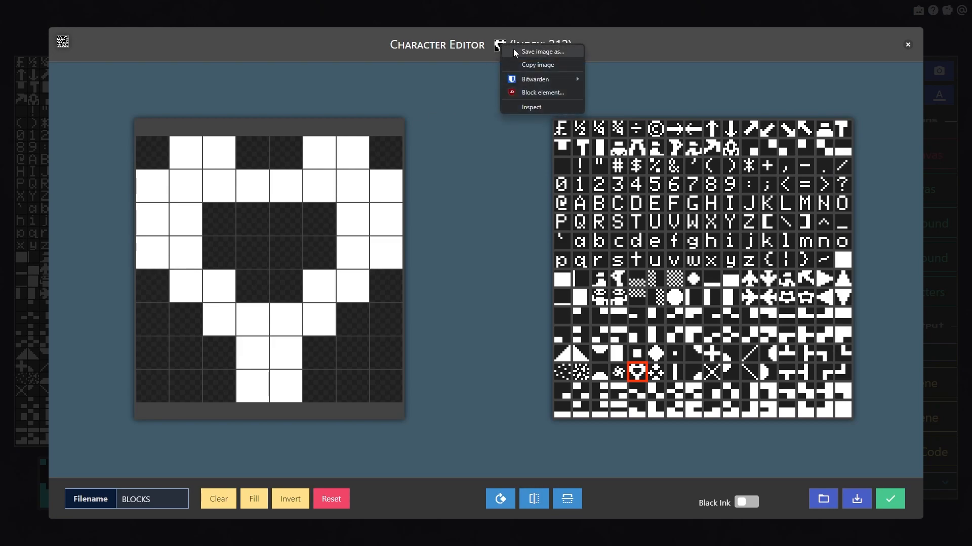
left_click(483, 47)
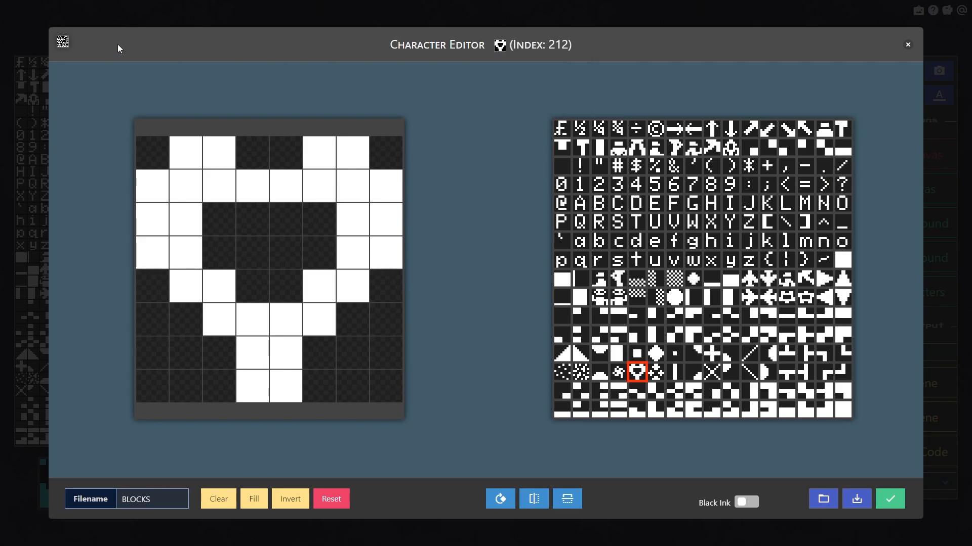
mouse_move(69, 51)
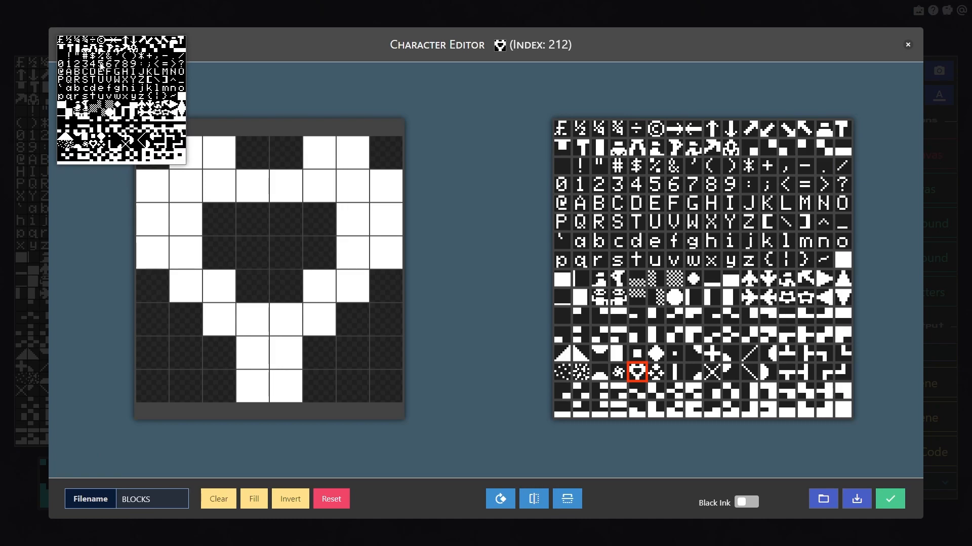
right_click(103, 66)
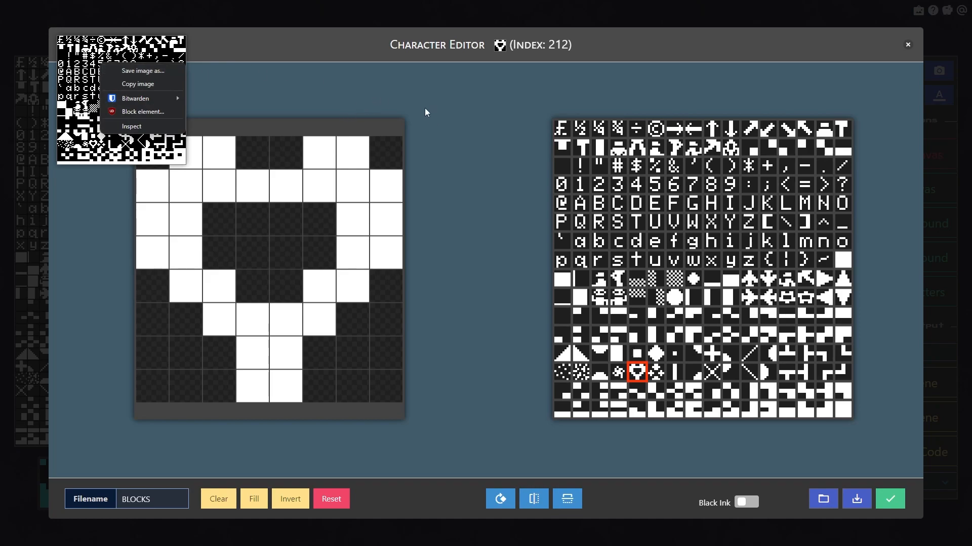
left_click(500, 136)
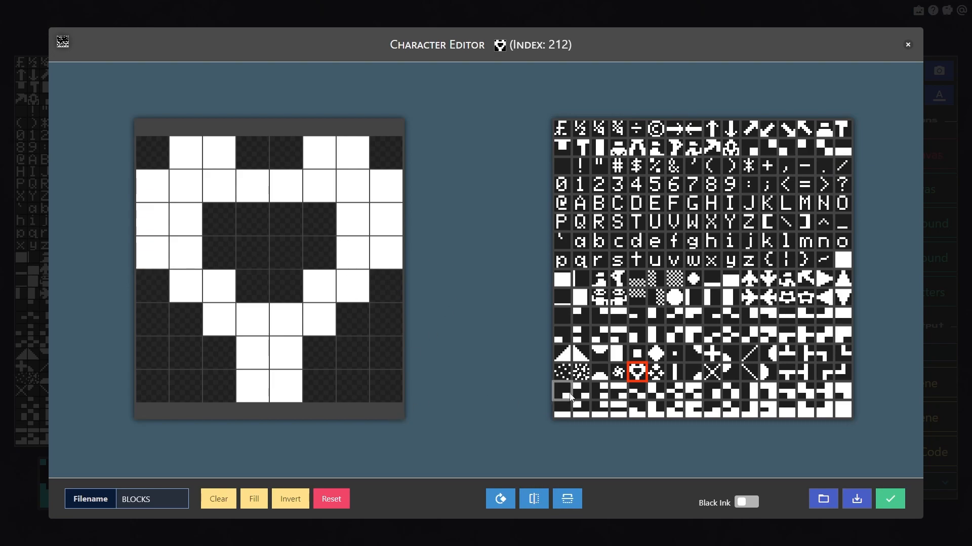
Try the Black Ink display while filling in the two upper corner pixels of the heart's hollow, and restore the white ink display
left_click(746, 502)
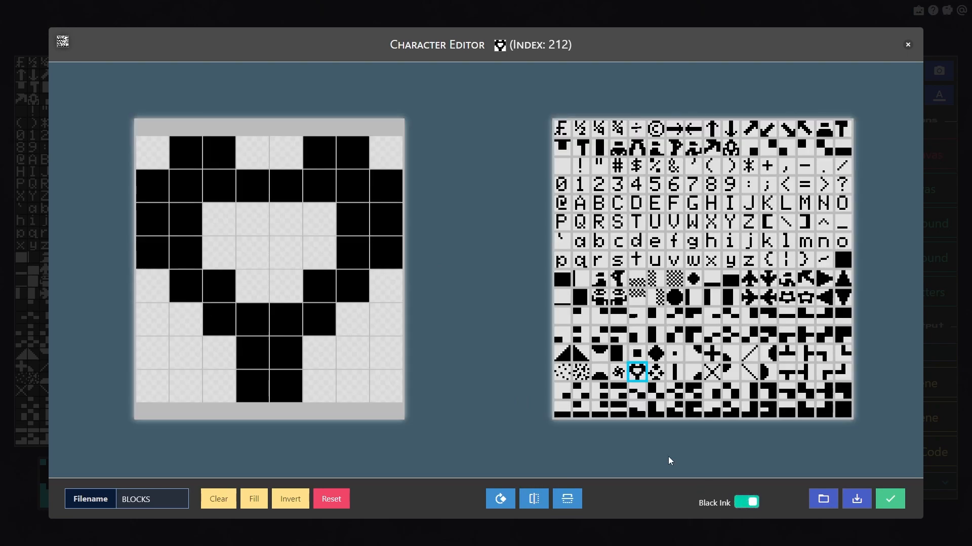
left_click(324, 221)
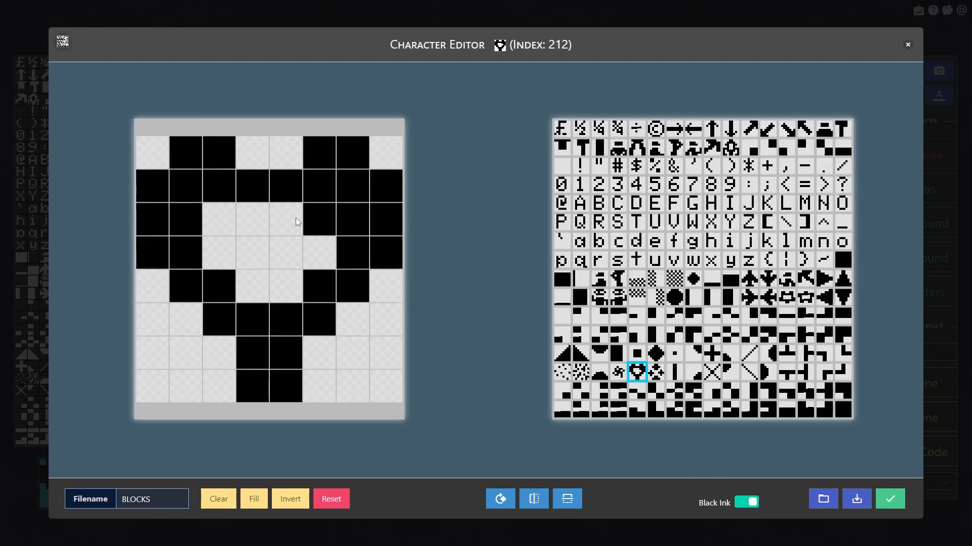
left_click(210, 218)
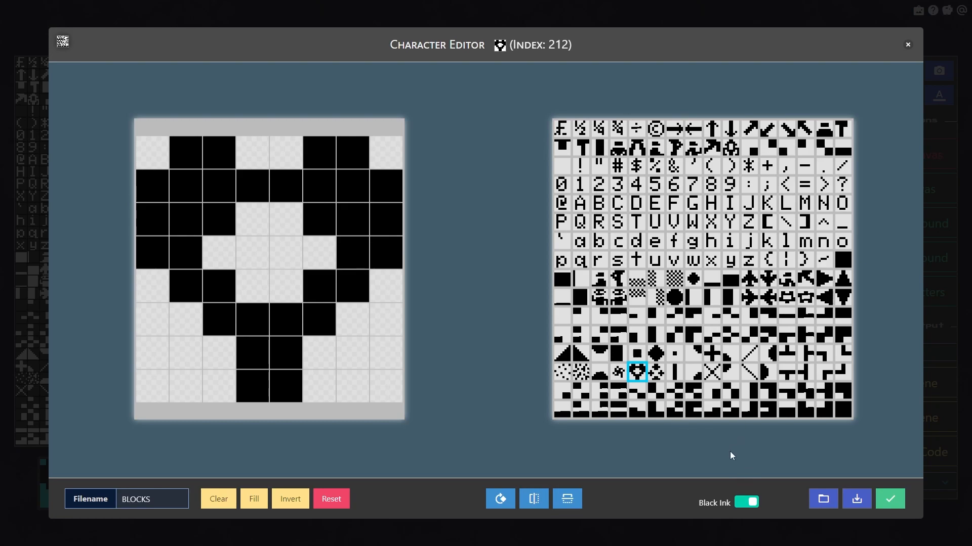
left_click(750, 502)
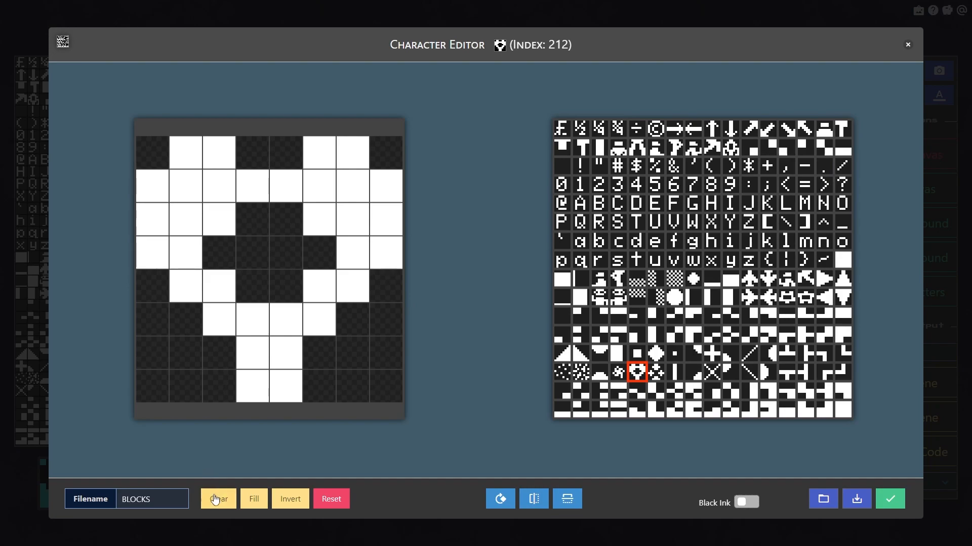
Try clearing and filling the whole heart character, and reset it to its original shape
left_click_drag(162, 496, 92, 498)
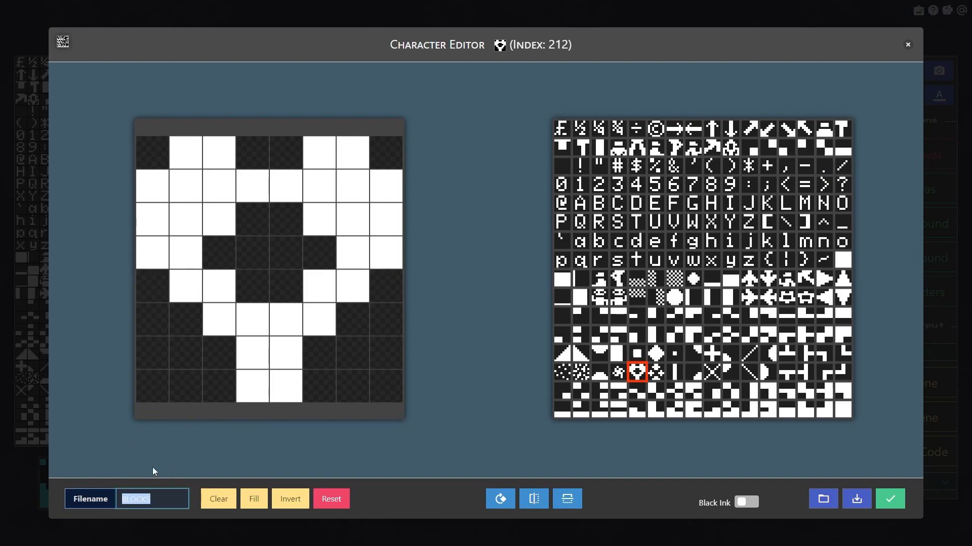
left_click(154, 500)
left_click(221, 503)
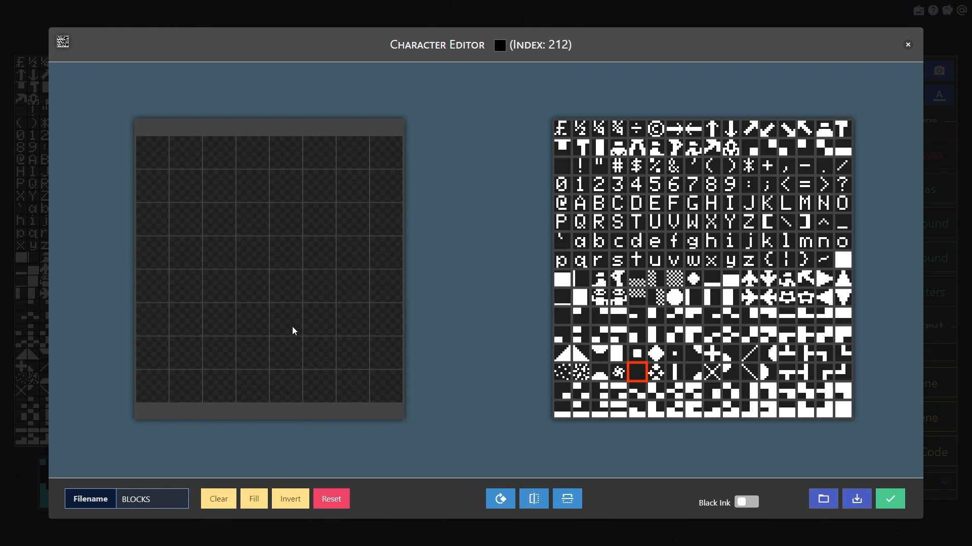
left_click(255, 500)
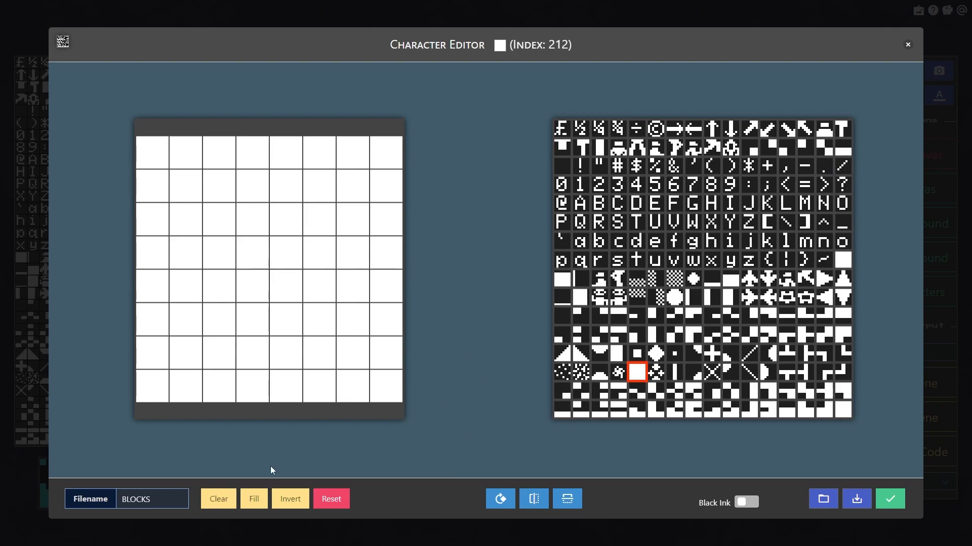
left_click(336, 504)
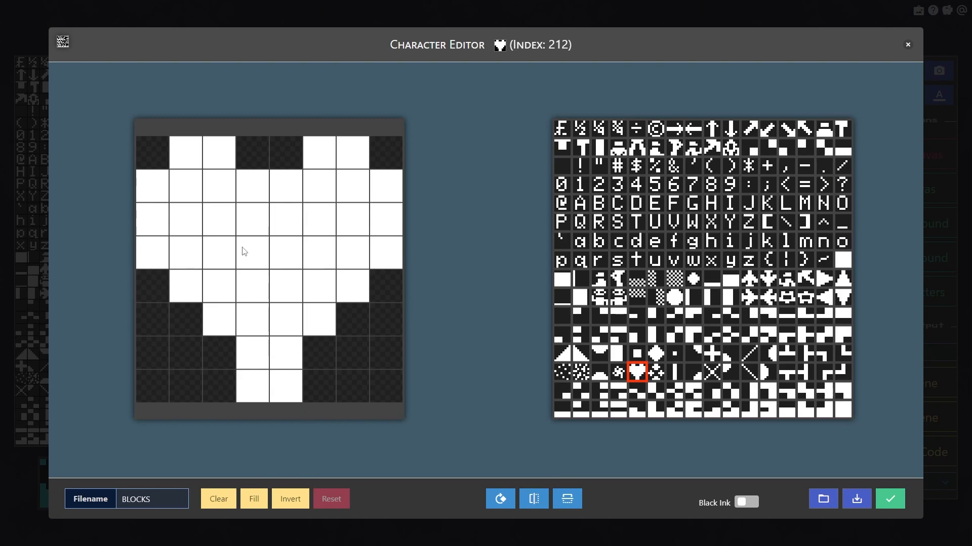
Erase a two-by-two pixel block in the middle of the heart and invert the character
mouse_move(238, 235)
left_mouse_down()
mouse_move(278, 245)
mouse_move(287, 217)
left_mouse_up()
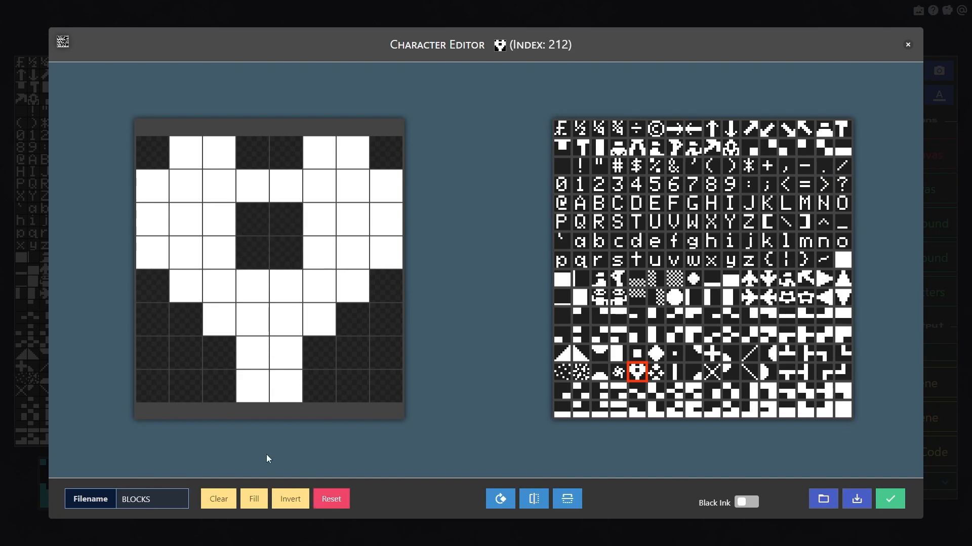
left_click(289, 500)
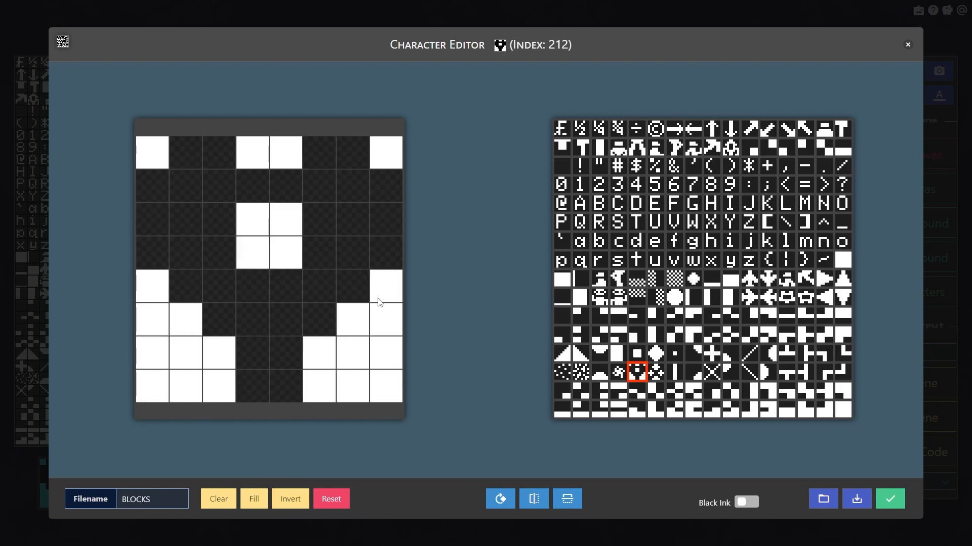
Invert the lowercase d character (index 100) and invert it back
left_click(636, 241)
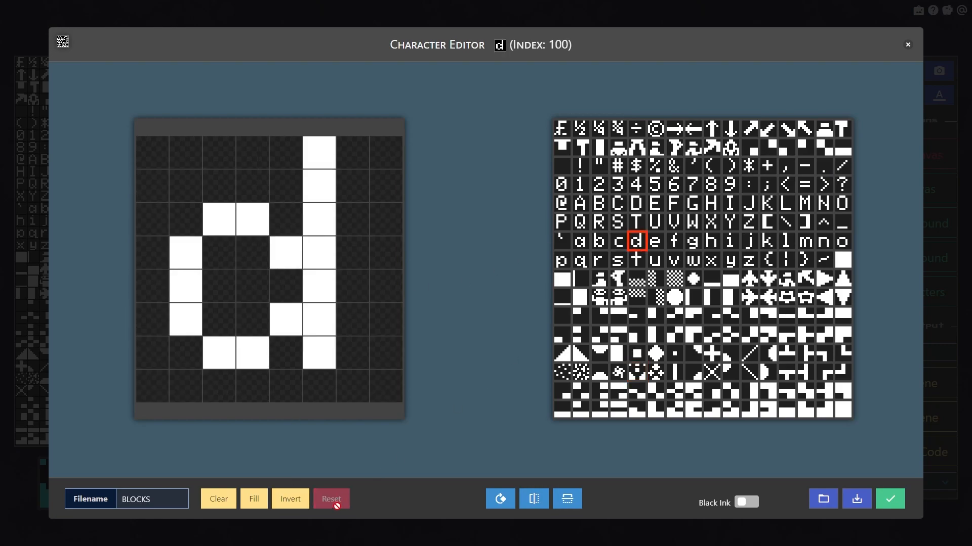
left_click(307, 501)
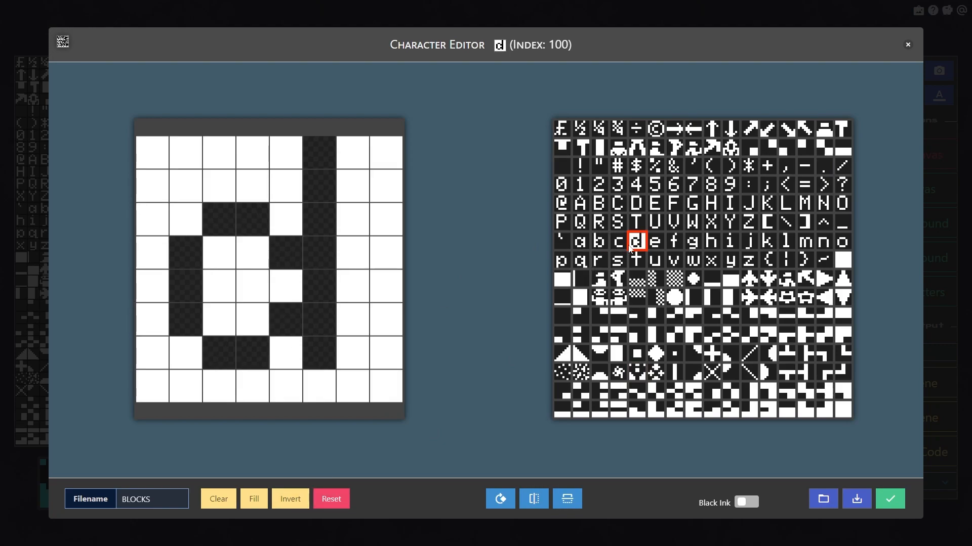
left_click(290, 501)
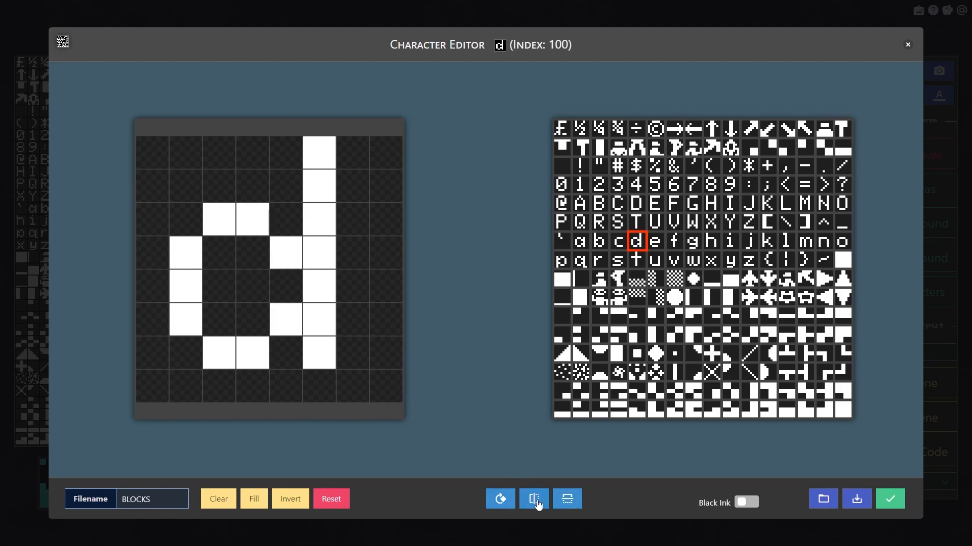
Add three pixels in the lower-right corner of the ^ character (index 094) and rotate it through four quarter turns
left_click(824, 221)
mouse_move(355, 387)
left_mouse_down()
mouse_move(383, 389)
mouse_move(392, 342)
left_mouse_up()
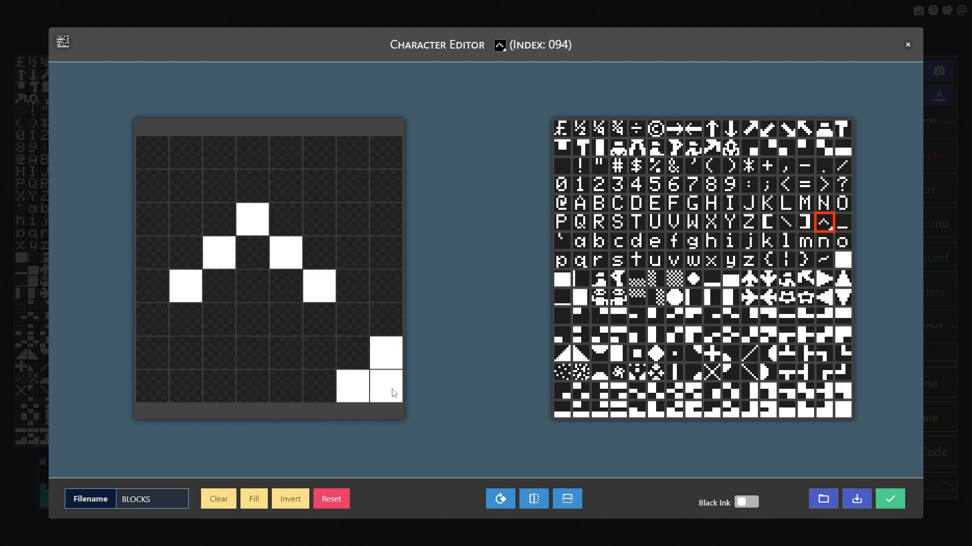
left_click(501, 499)
left_click(501, 499)
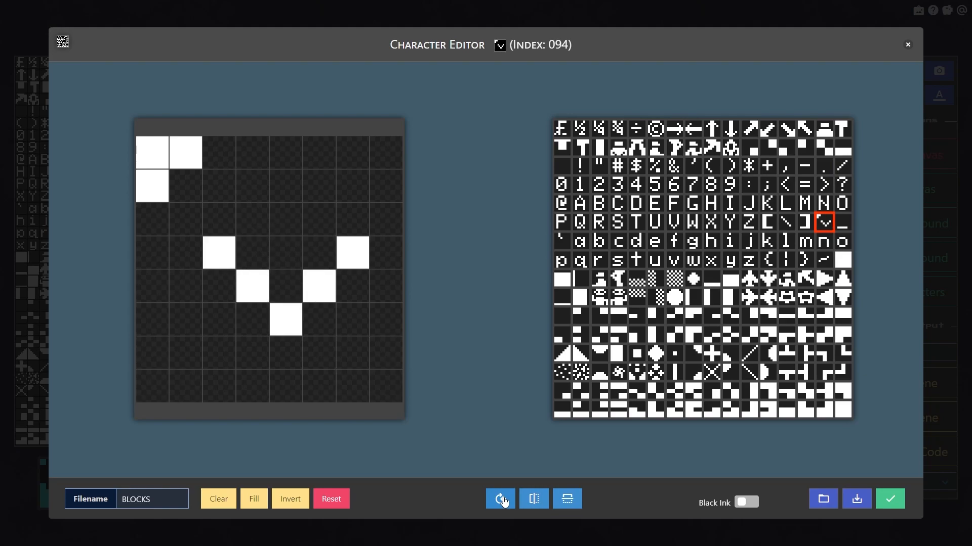
left_click(501, 500)
left_click(501, 500)
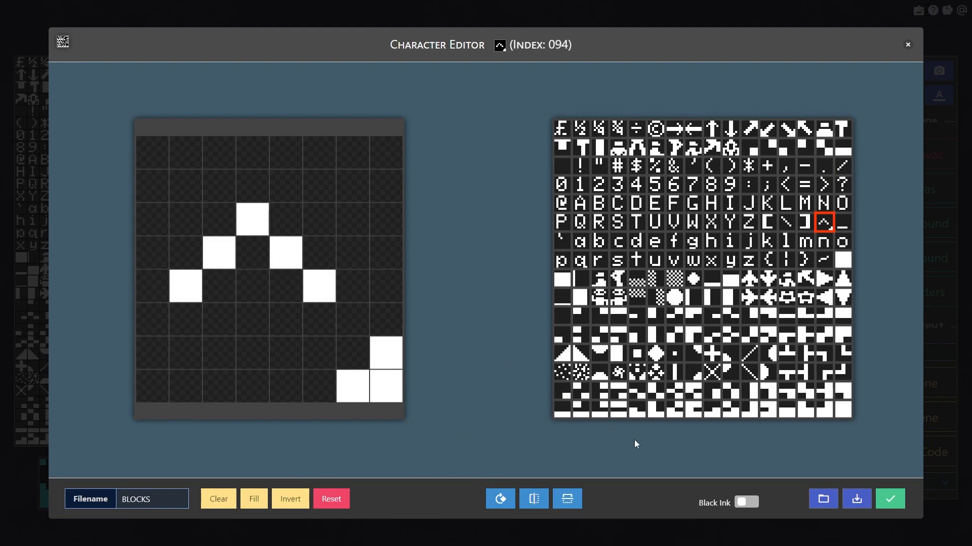
Flip the ^ character (index 094) alternately, three times horizontally and twice vertically
left_click(535, 503)
left_click(565, 500)
left_click(532, 500)
left_click(565, 499)
left_click(528, 503)
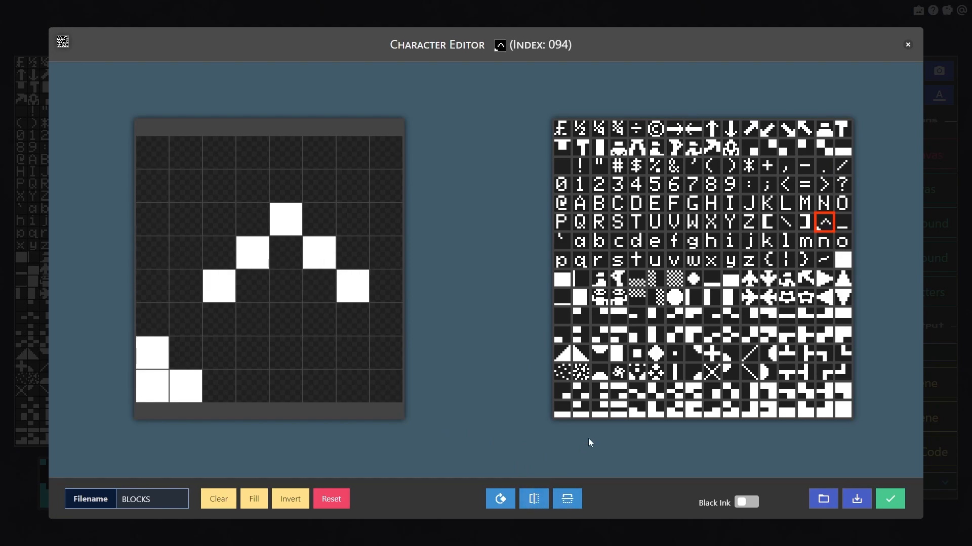
Flip the character at index 147 horizontally and rotate it a quarter turn
left_click(618, 298)
left_click(536, 499)
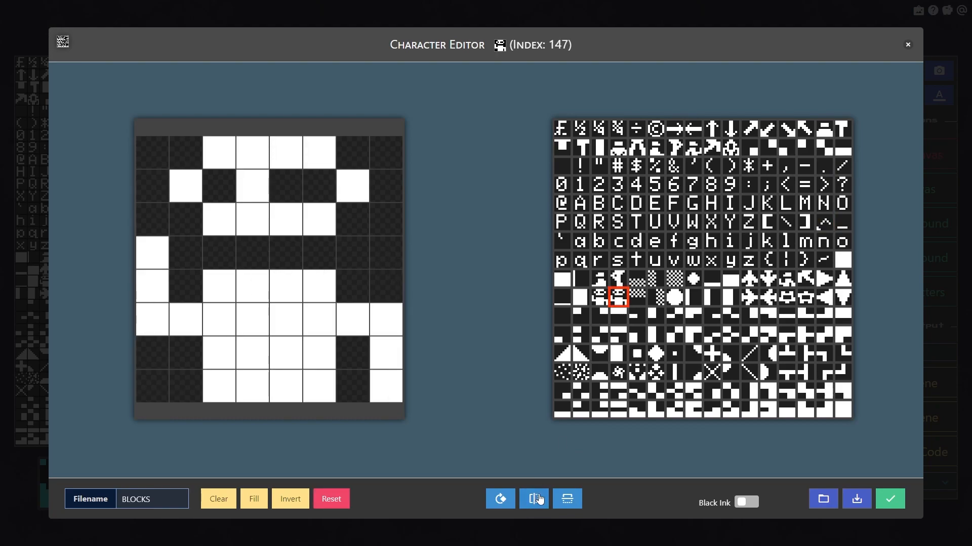
left_click(514, 501)
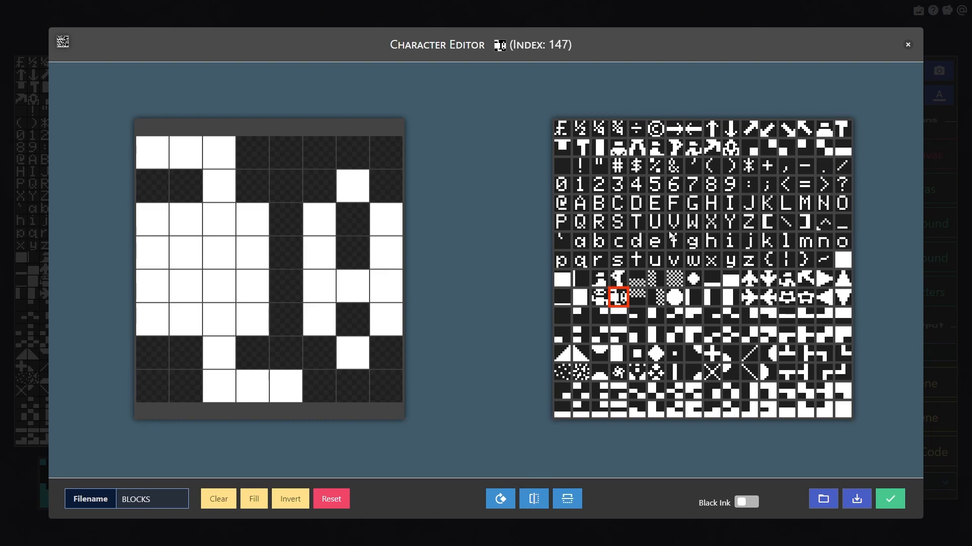
View several characters in the editor, including the 4 (index 052) and the Z (index 090)
left_click(636, 184)
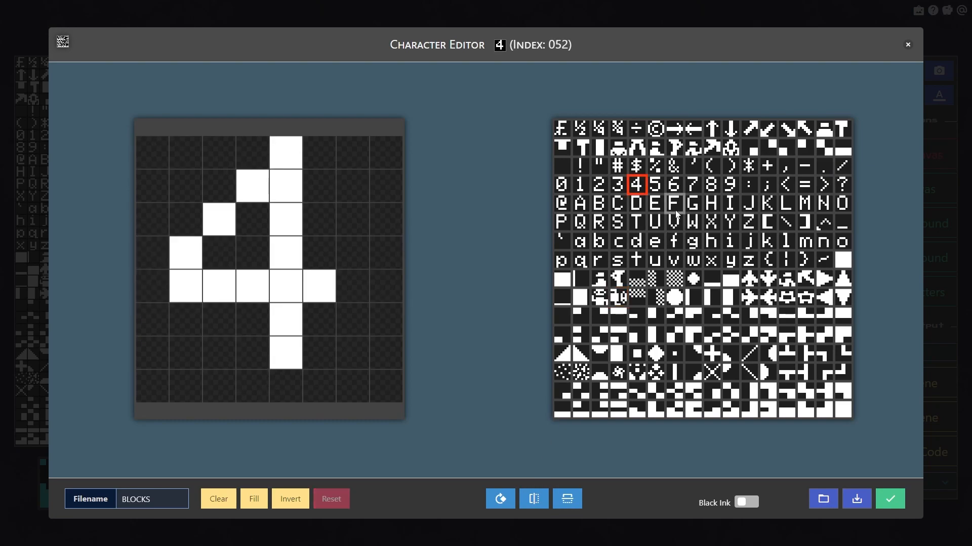
left_click(748, 222)
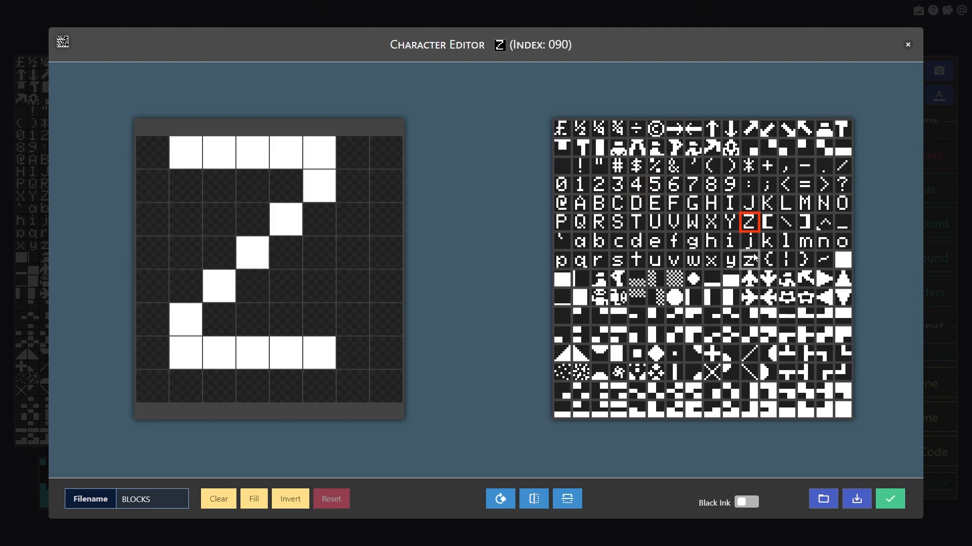
left_click(786, 298)
left_click(824, 259)
Swap the right, up, left and down triangle characters with the first four characters, £, ½, ¼ and ¾
left_click(824, 278)
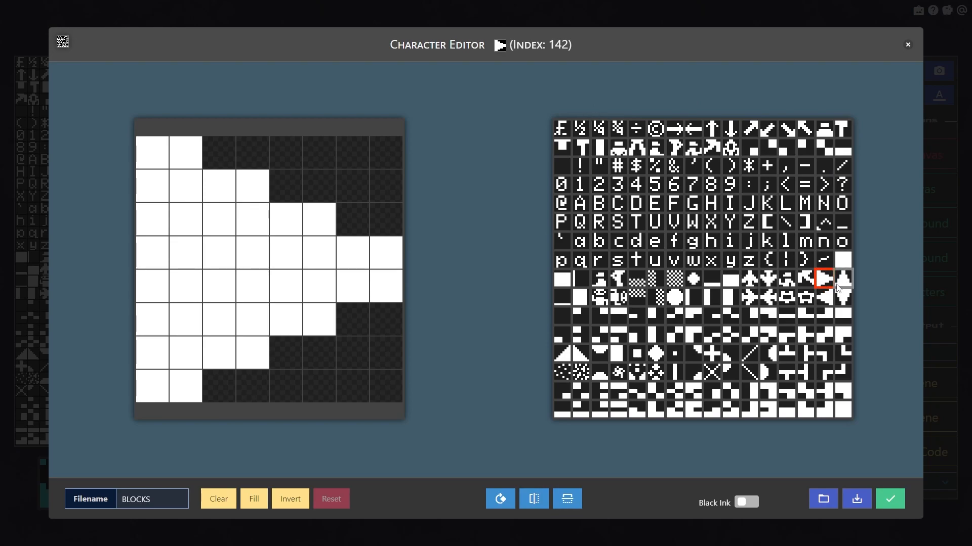
left_click(570, 133)
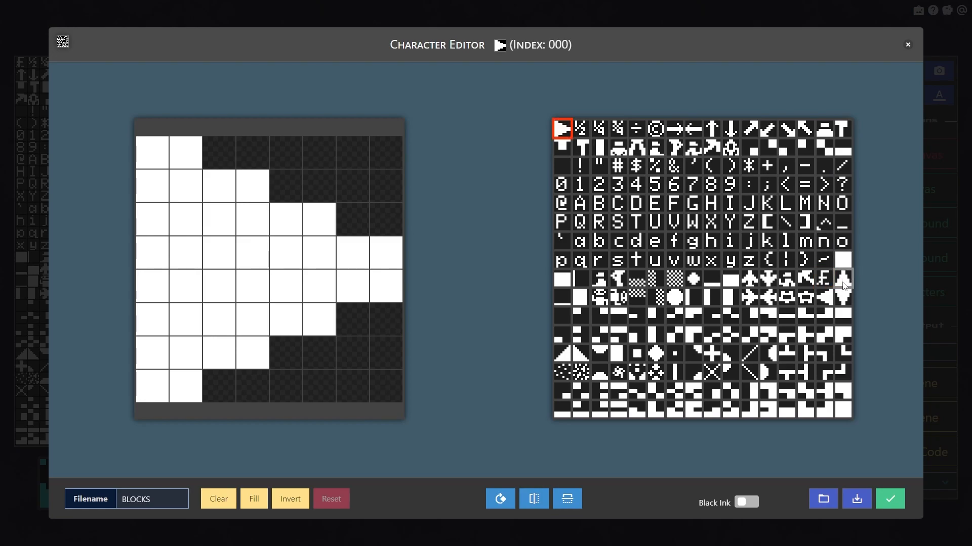
left_click(836, 277)
left_click(580, 129)
left_click(824, 298)
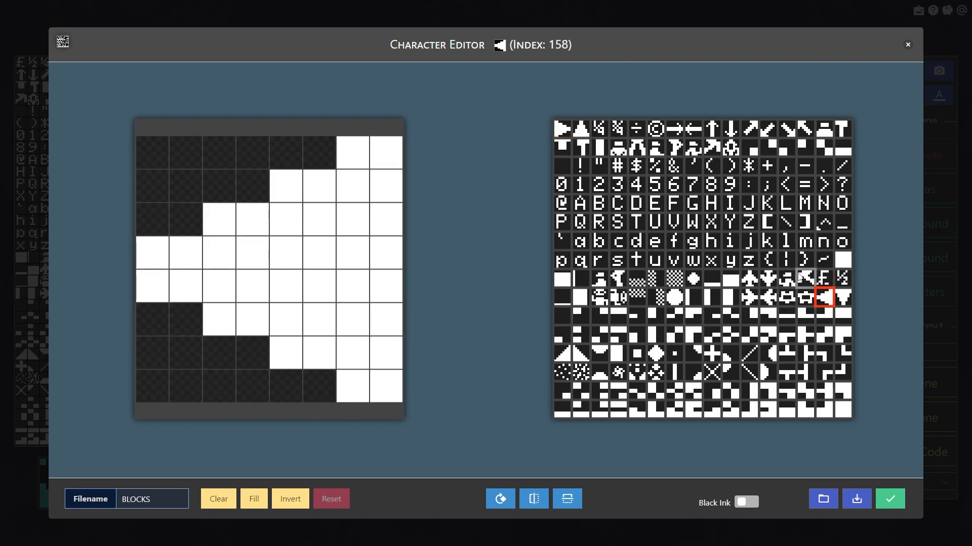
left_click(599, 129)
left_click(842, 298)
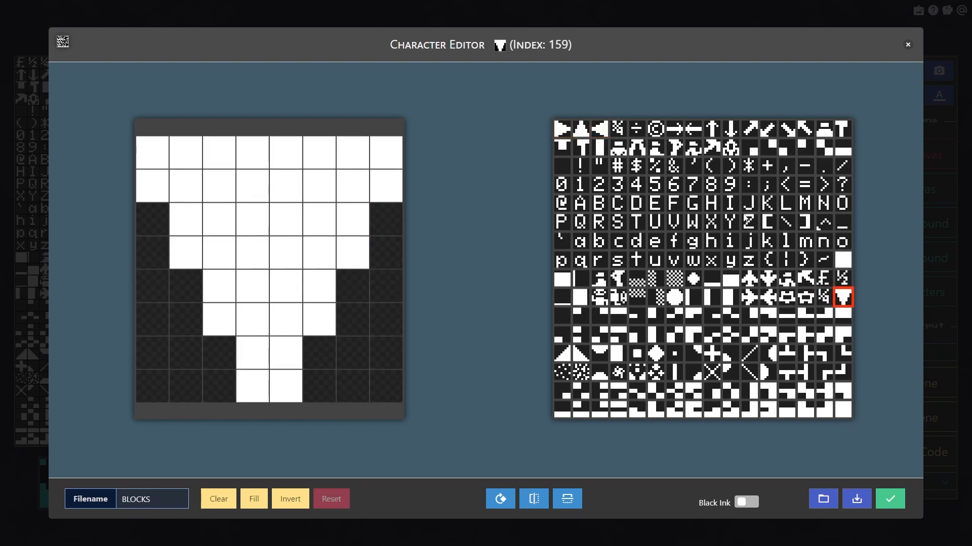
left_click(618, 129)
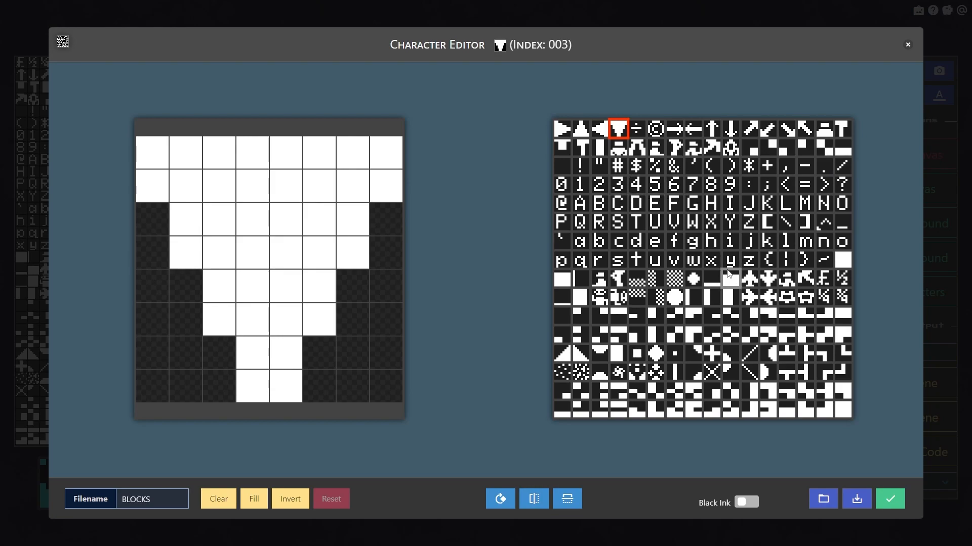
left_click(637, 297)
left_click(562, 278)
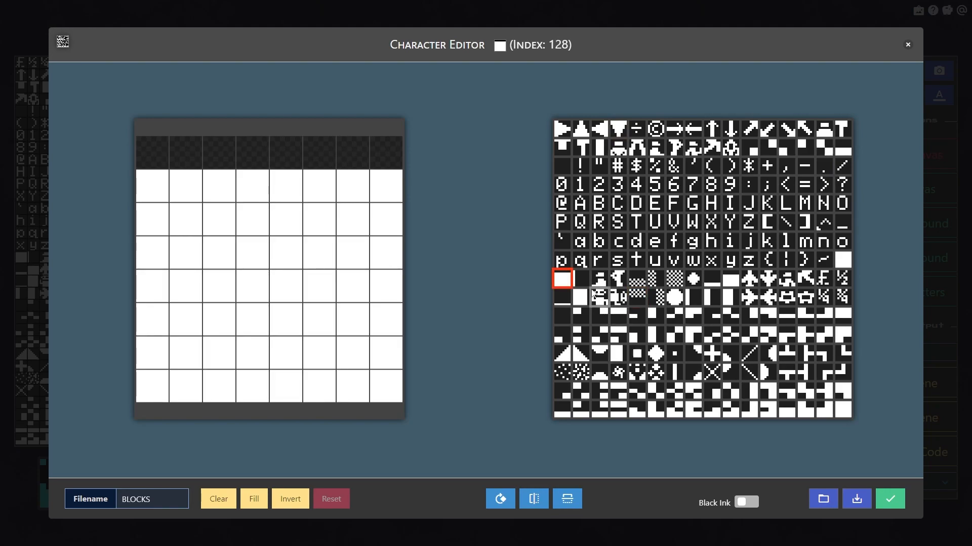
right_click(568, 278)
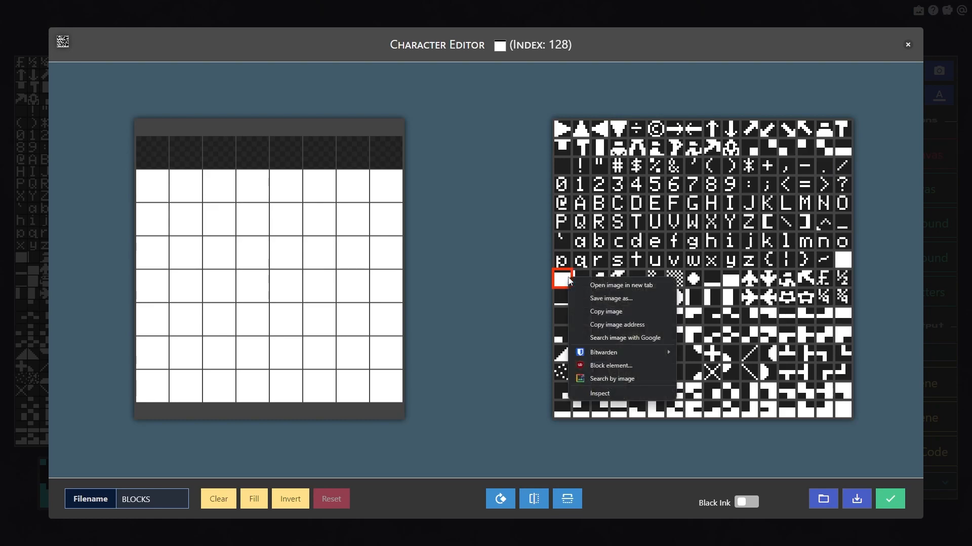
left_click(557, 275)
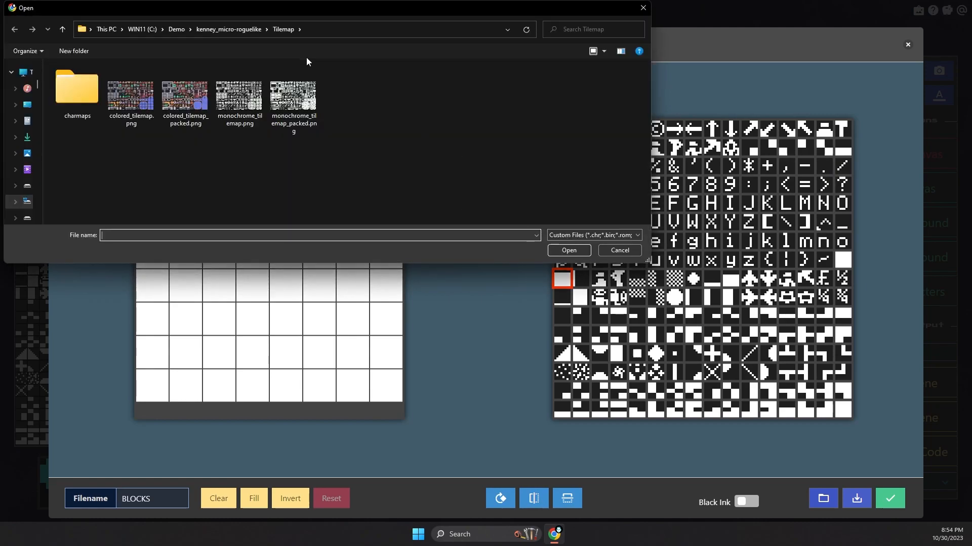
Load the character set file BLOCKS.CHR from the Demo folder
left_click(179, 30)
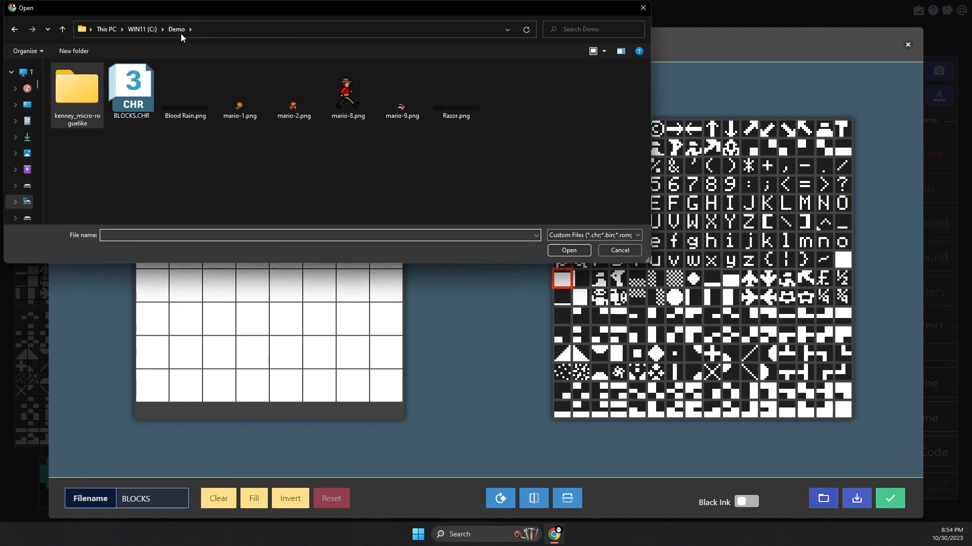
left_click(147, 103)
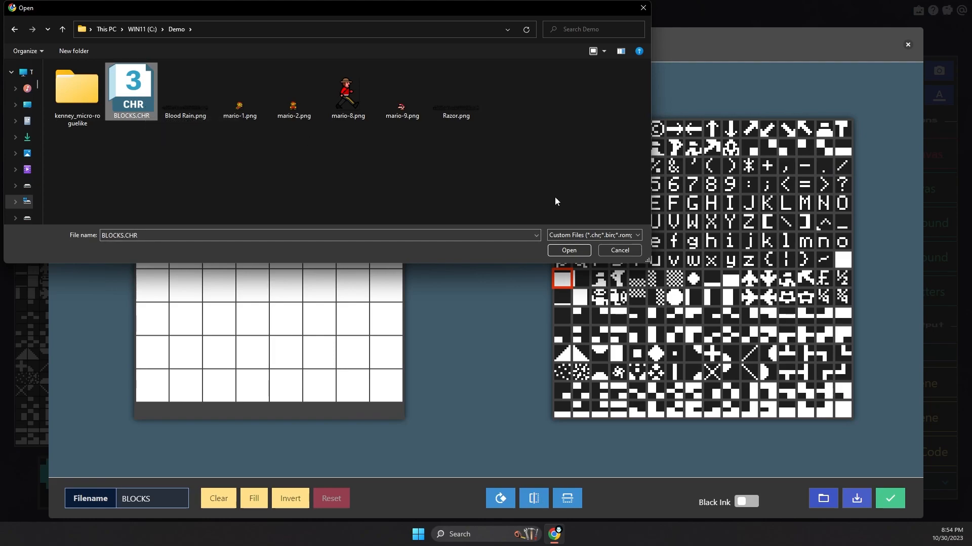
double_click(139, 92)
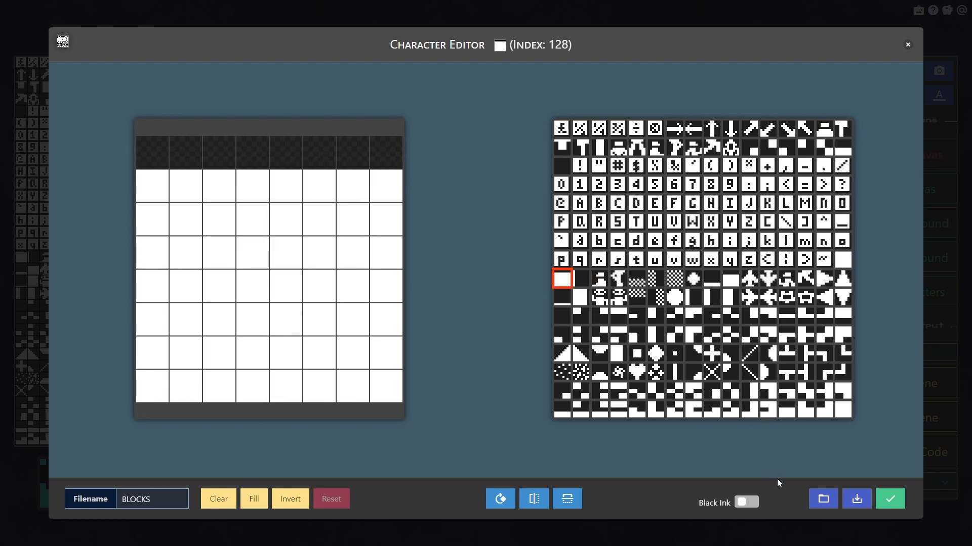
Import monochrome_tilemap_packed.png from the Tilemap folder of kenney_micro-roguelike into the character set
left_click(823, 499)
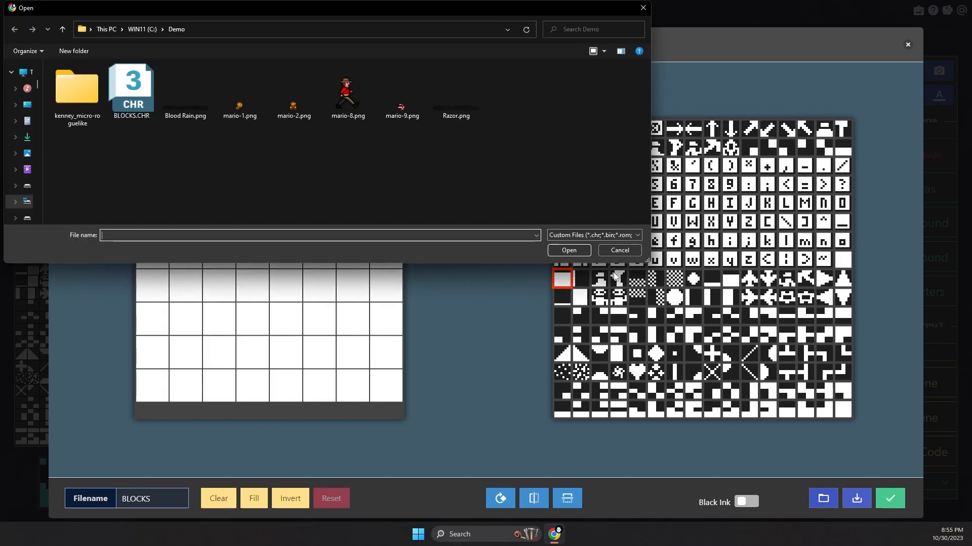
left_click(415, 164)
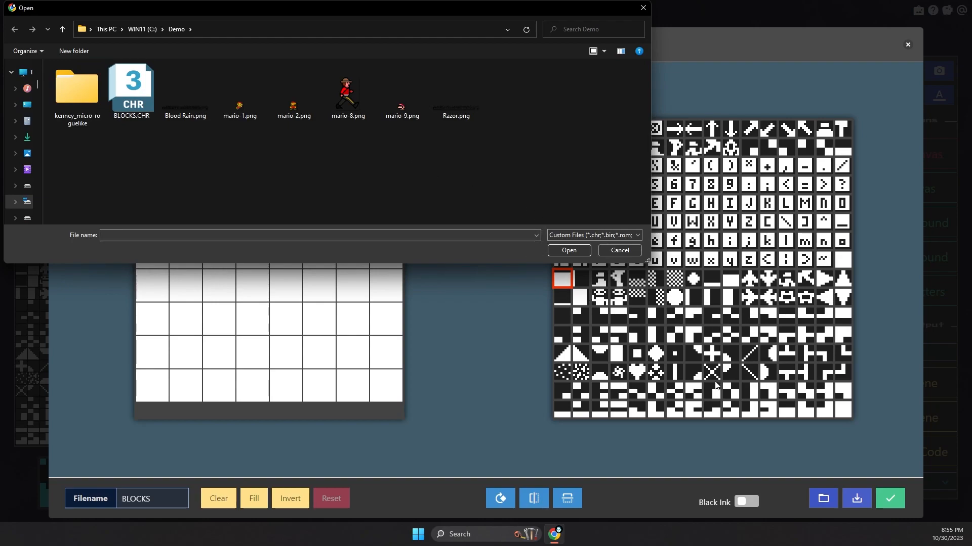
double_click(85, 97)
double_click(95, 99)
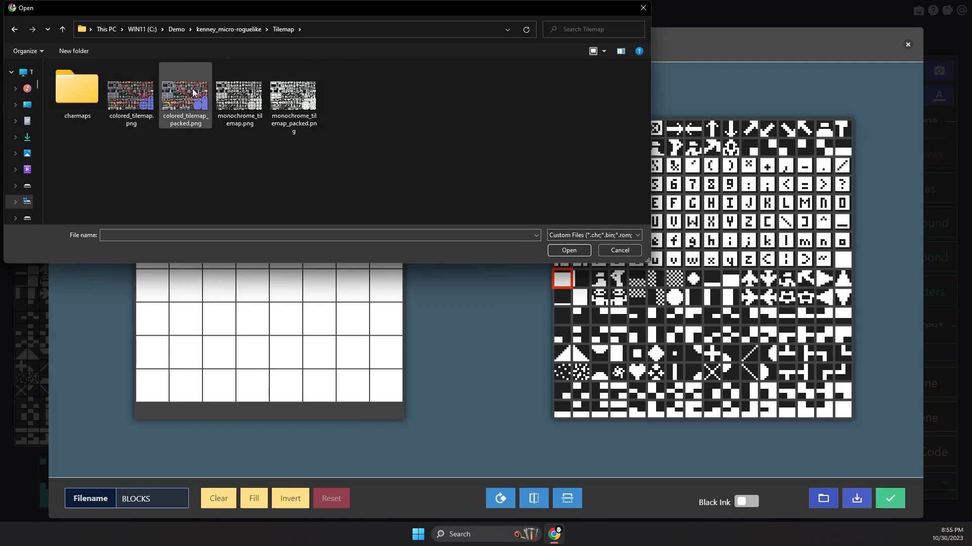
left_click(300, 104)
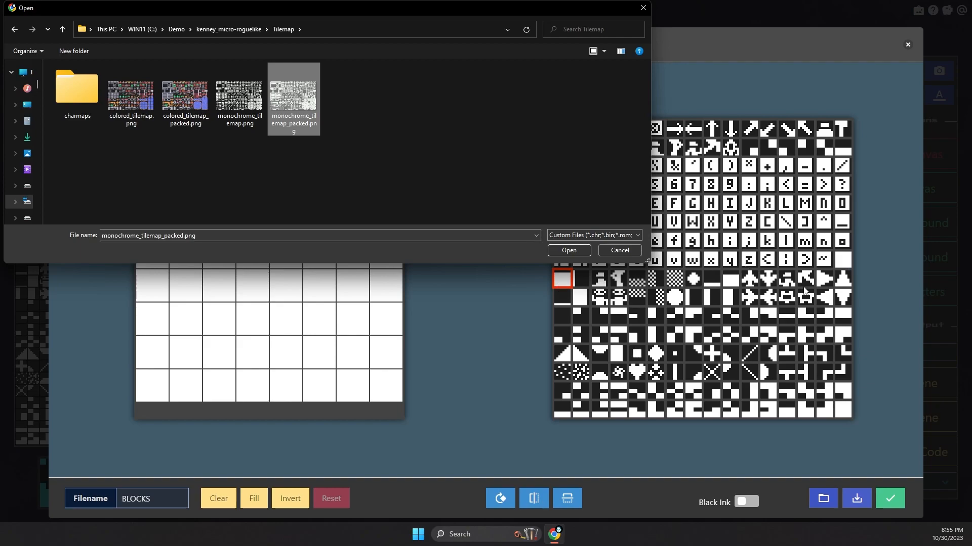
double_click(293, 104)
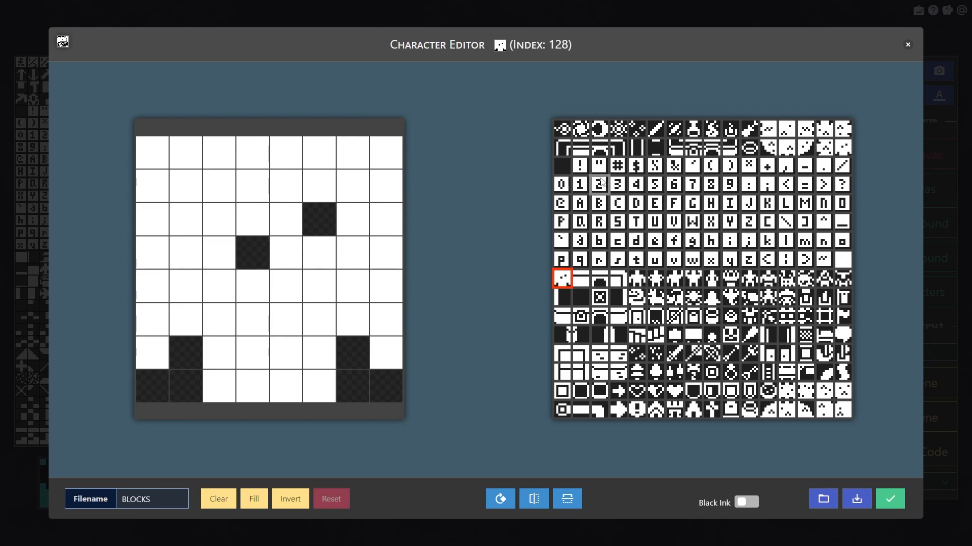
Import the font image Blood Rain.png from the Demo folder into the character set, placing it from index 032
left_click(566, 168)
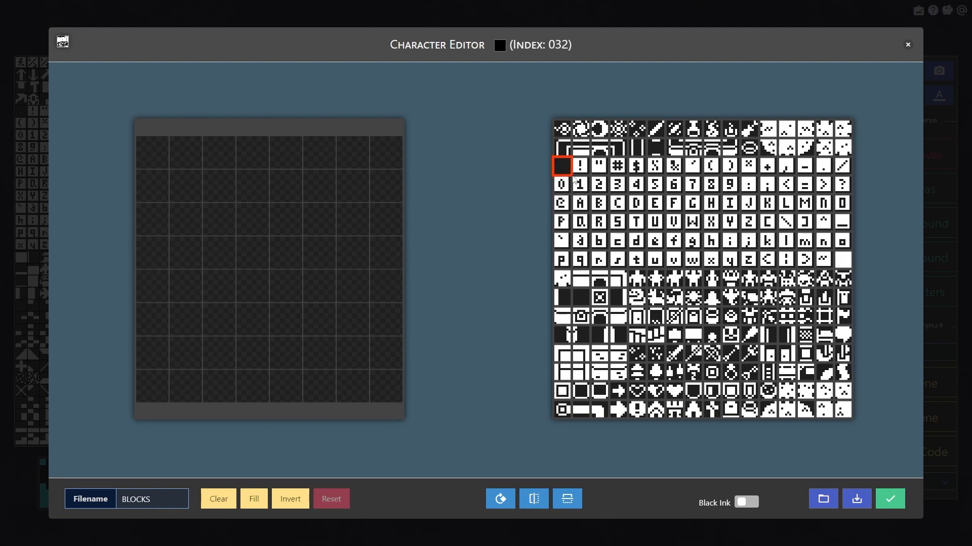
left_click(823, 499)
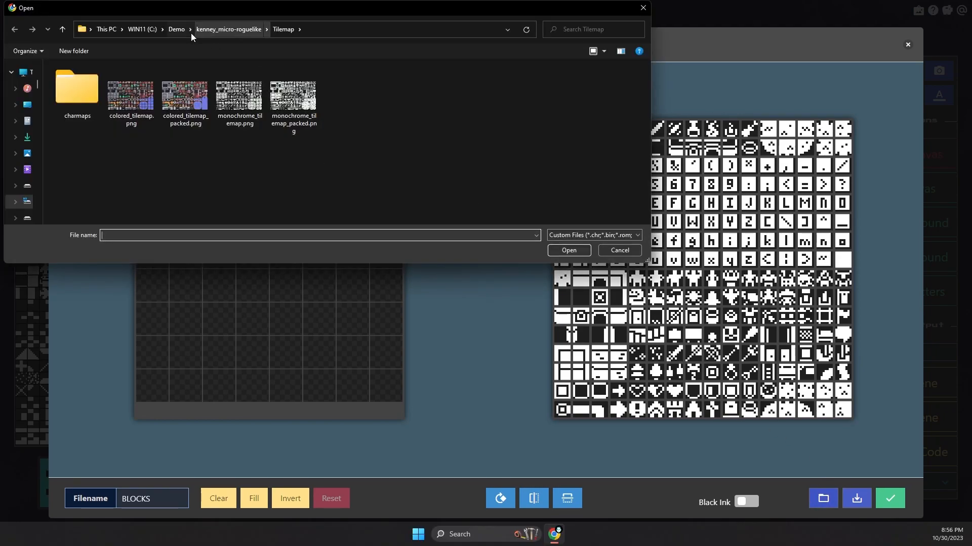
left_click(178, 29)
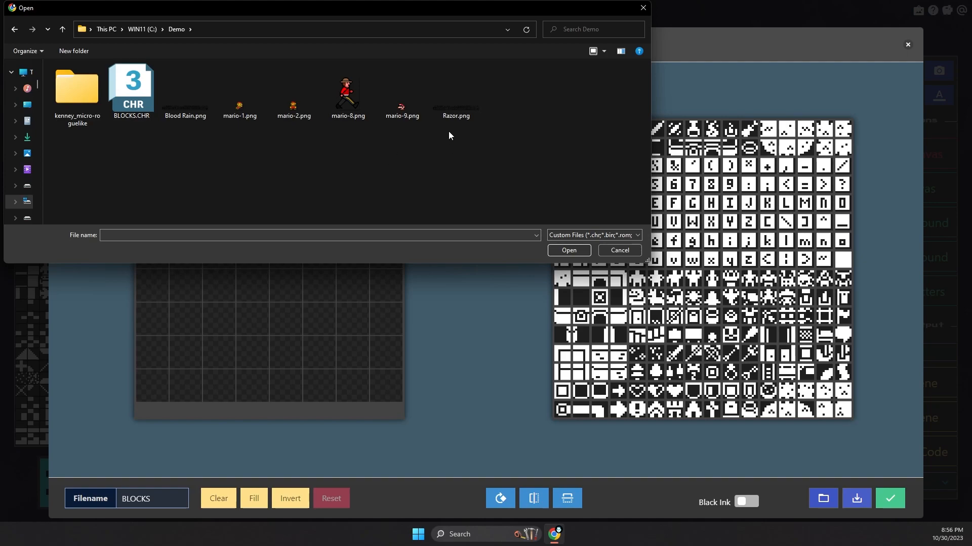
left_click(461, 111)
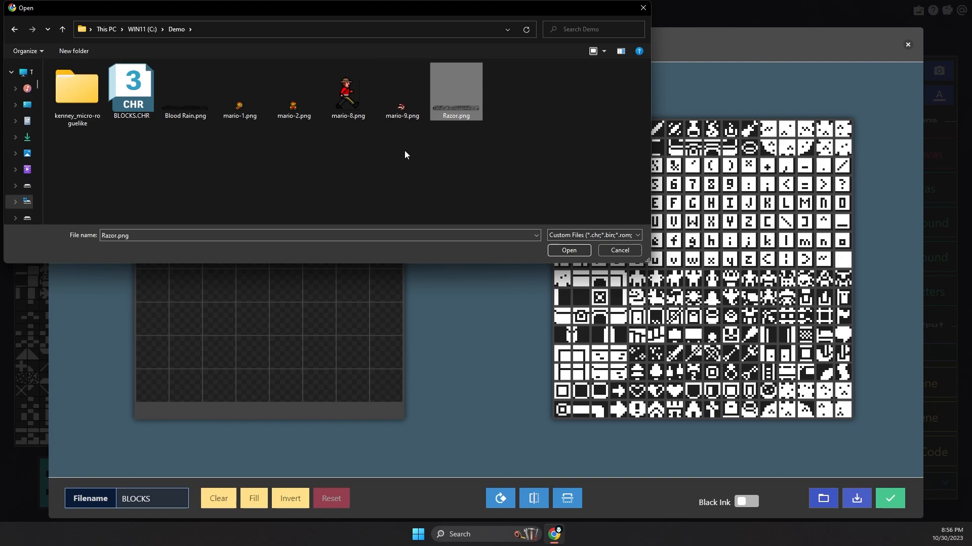
left_click(198, 111)
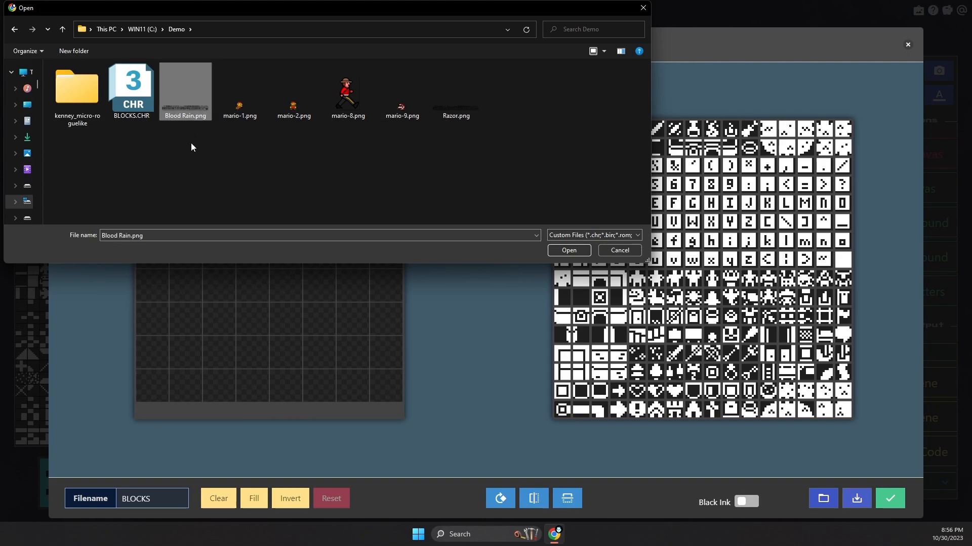
double_click(189, 109)
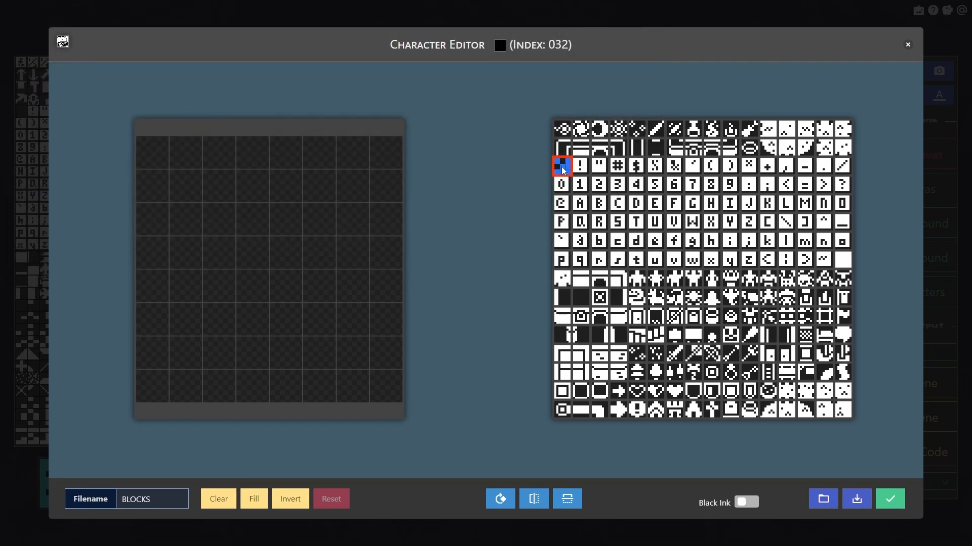
left_click(563, 168)
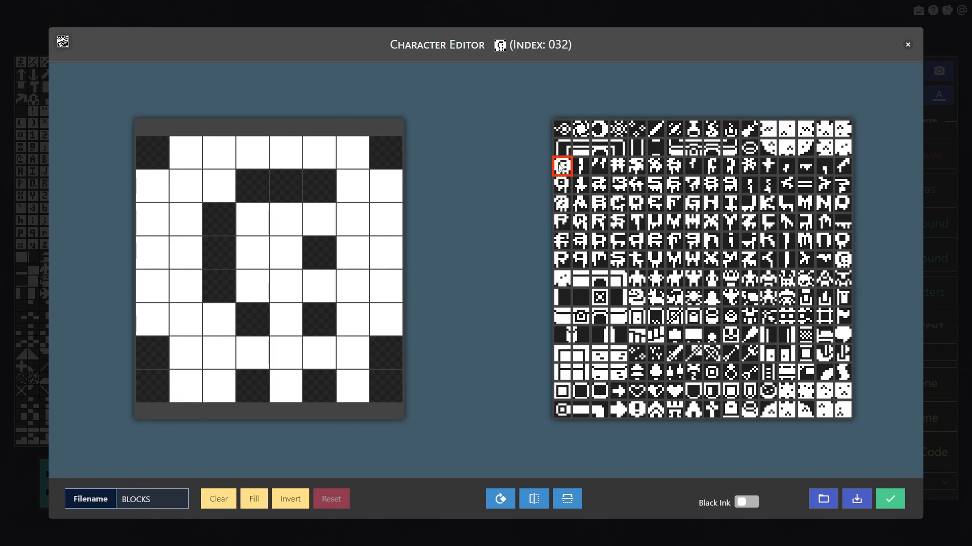
Clear the character at index 032 and fill the character at index 127 completely
left_click(218, 502)
left_click(840, 260)
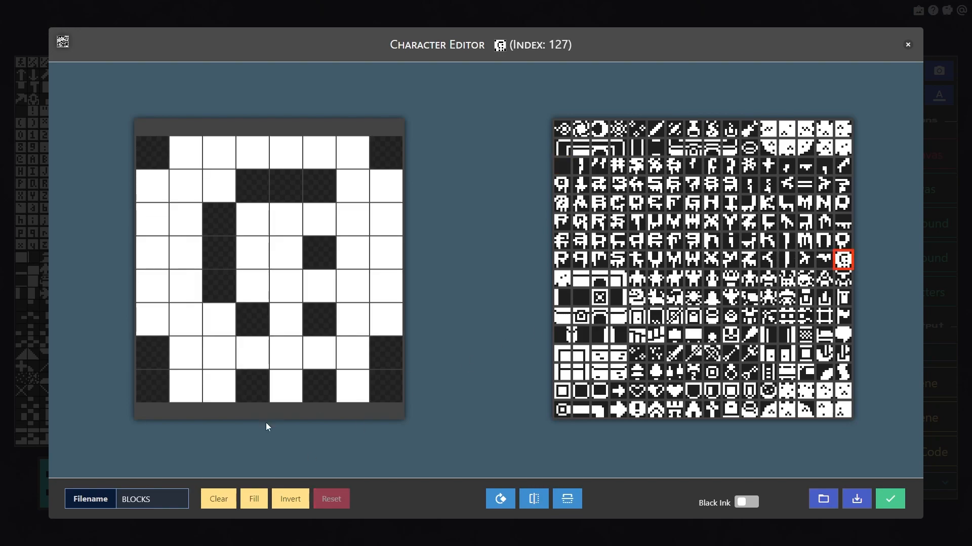
left_click(254, 500)
View the characters at index 083 and index 000, and apply the edited character set to the scene
left_click(621, 225)
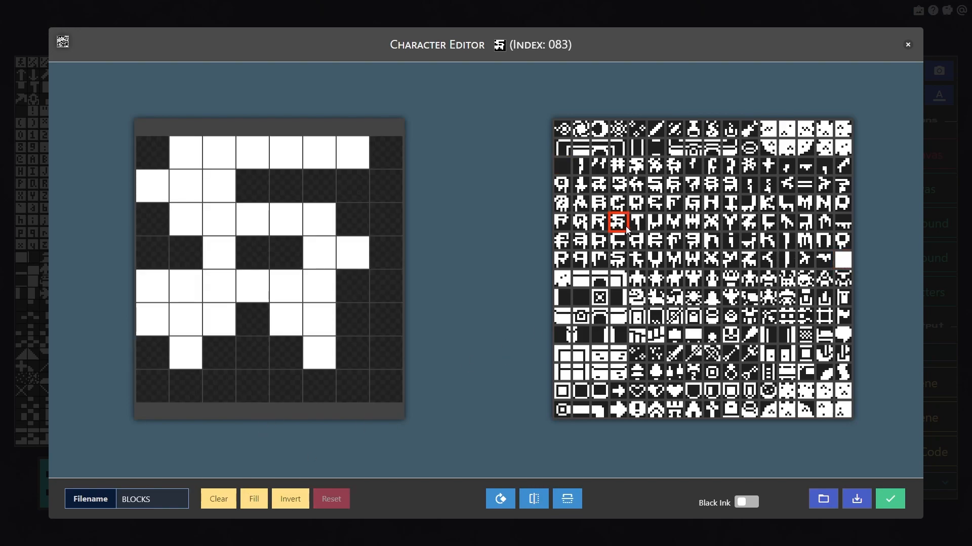
left_click(561, 129)
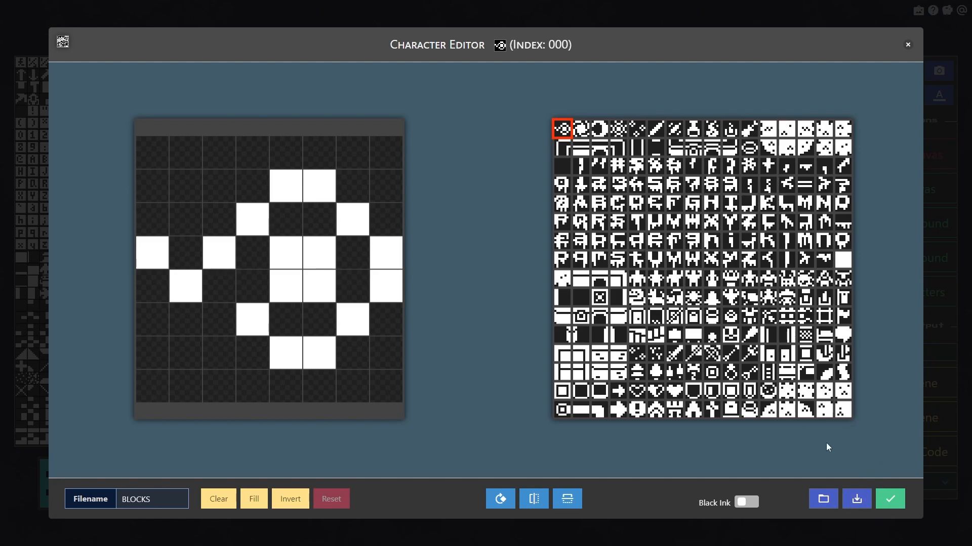
left_click(890, 500)
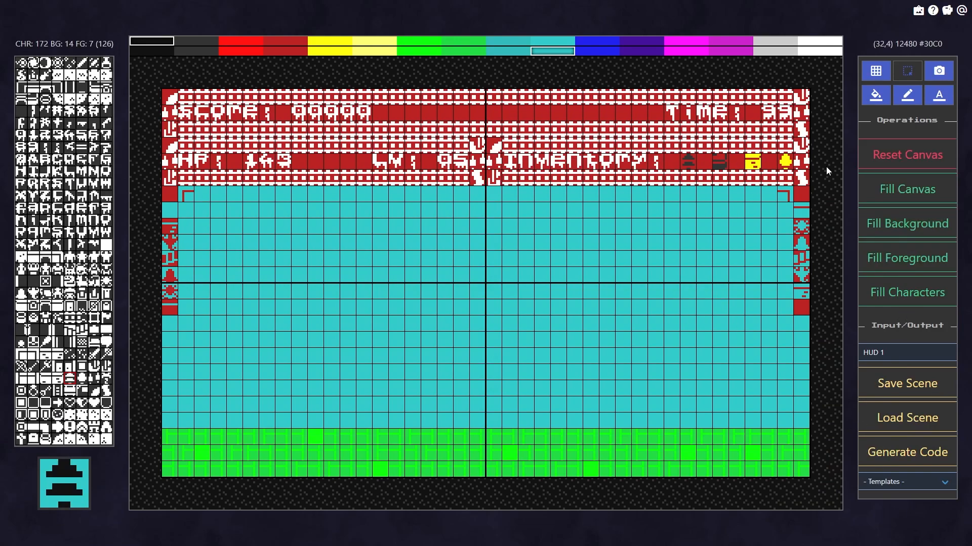
Reset the canvas and place two different imported tile characters in its left half
left_click(922, 163)
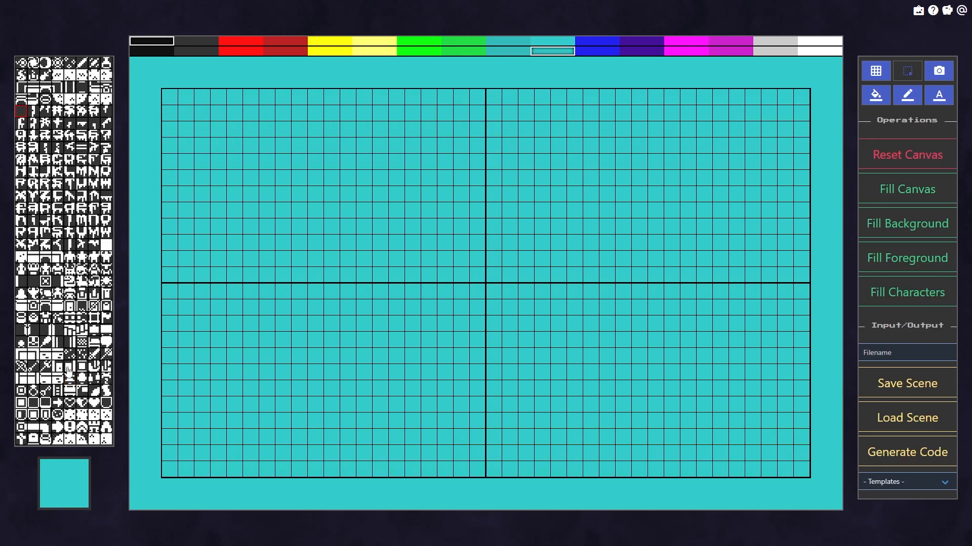
left_click(94, 367)
left_click(208, 246)
left_click(32, 344)
left_click(347, 226)
Undock the character selector and move it over the lower-right part of the canvas
right_click(92, 253)
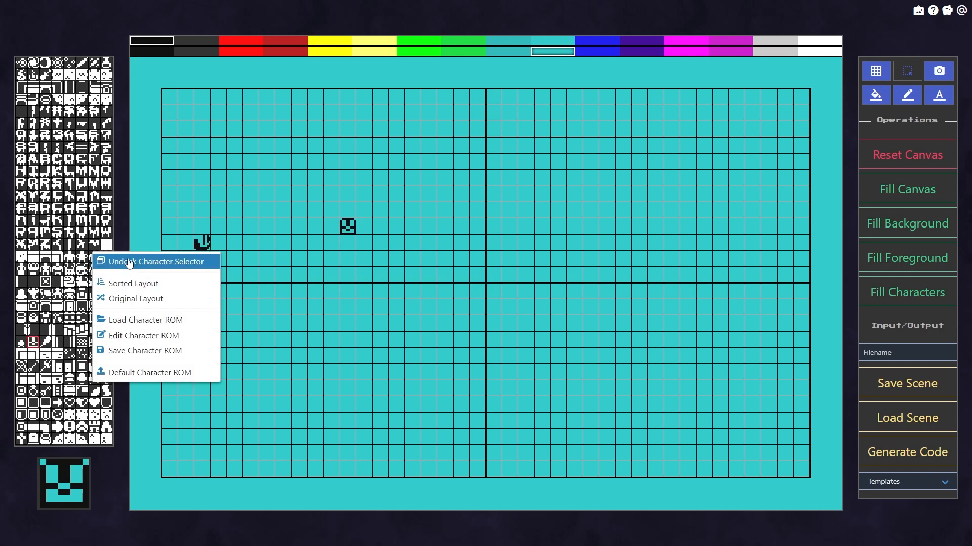
left_click(128, 264)
left_click_drag(151, 190, 673, 351)
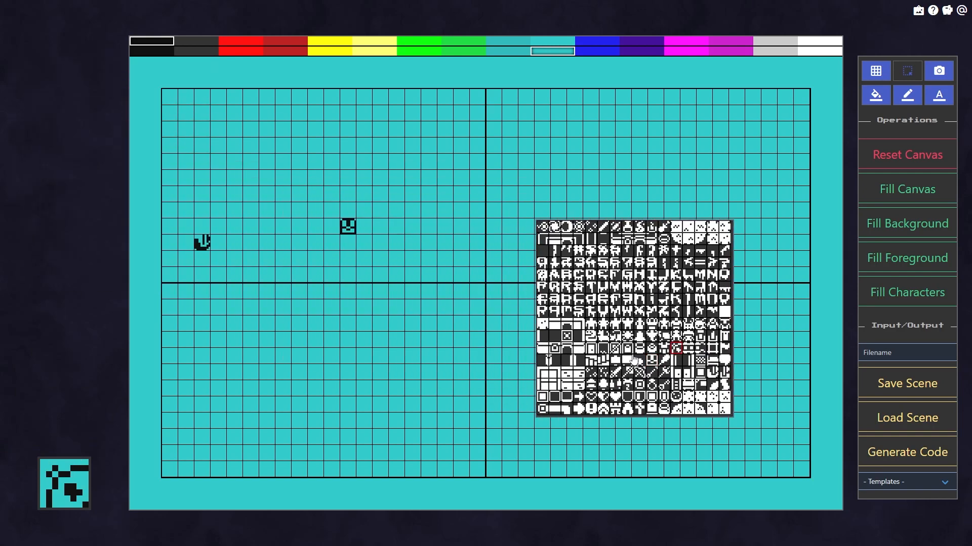
Place a creature character in the lower-left quadrant of the canvas and dock the character selector
left_click(614, 324)
left_click(445, 308)
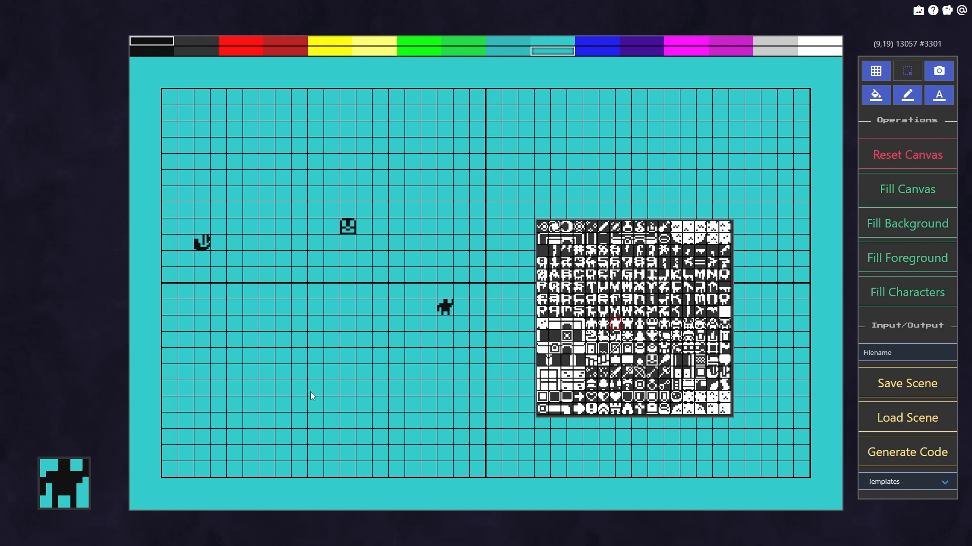
right_click(633, 344)
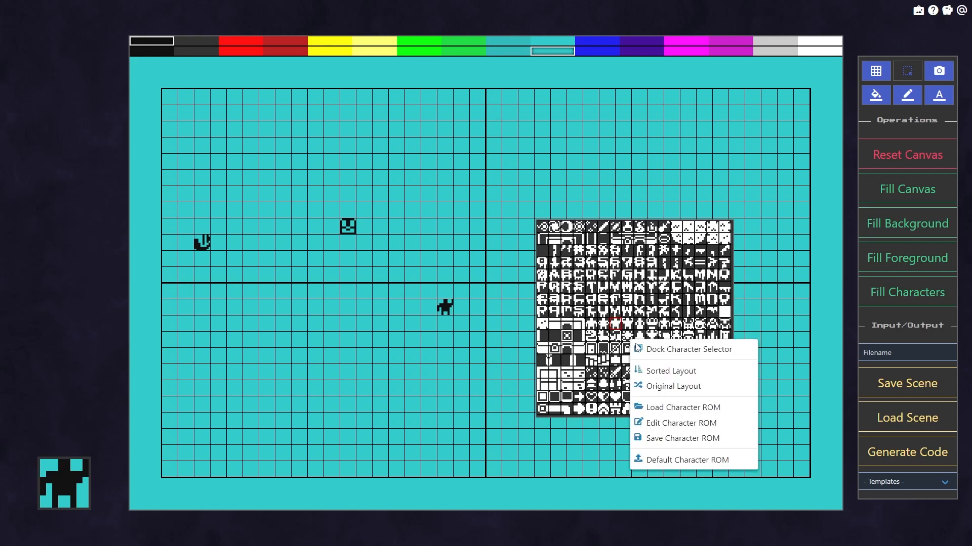
left_click(678, 350)
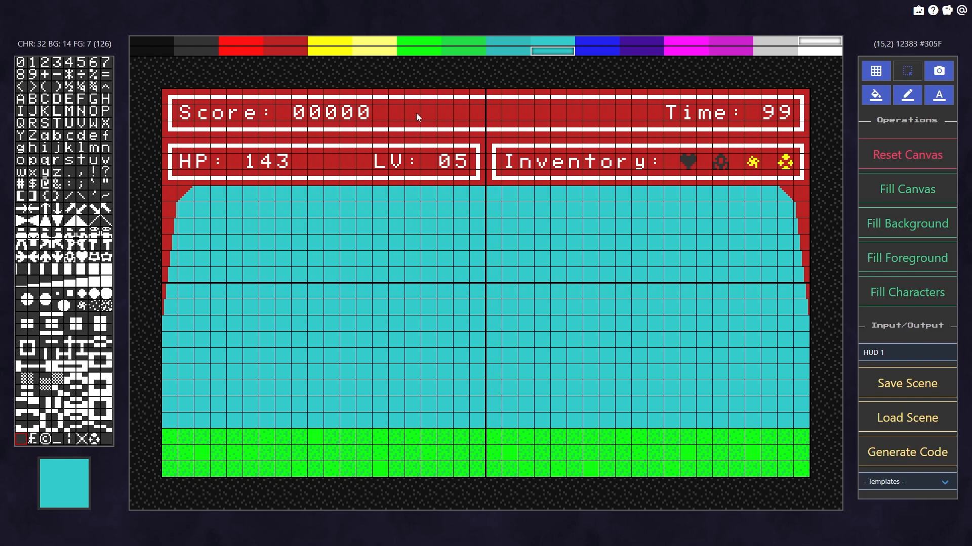
Recolor the dark red palette entry to purple using the custom color selector, trying blue along the way
right_click(287, 47)
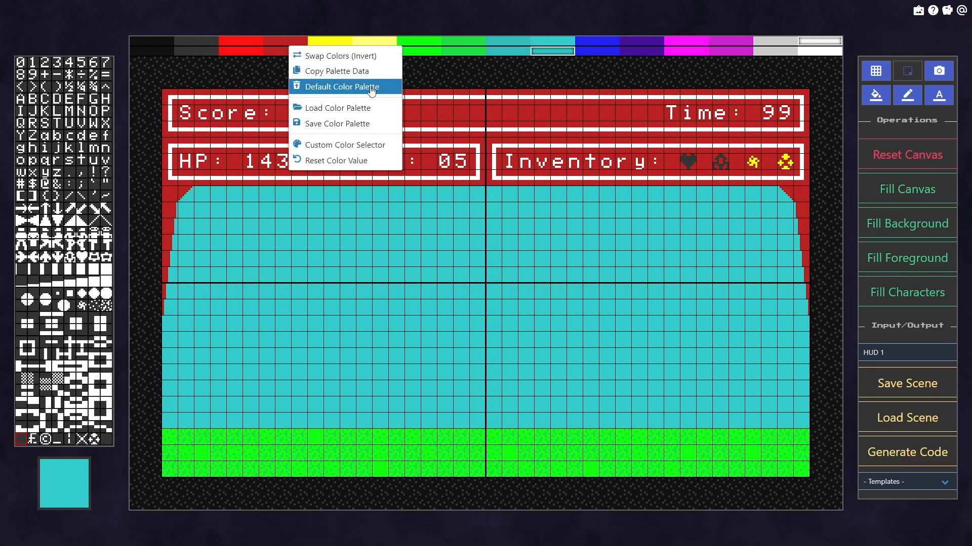
left_click(356, 144)
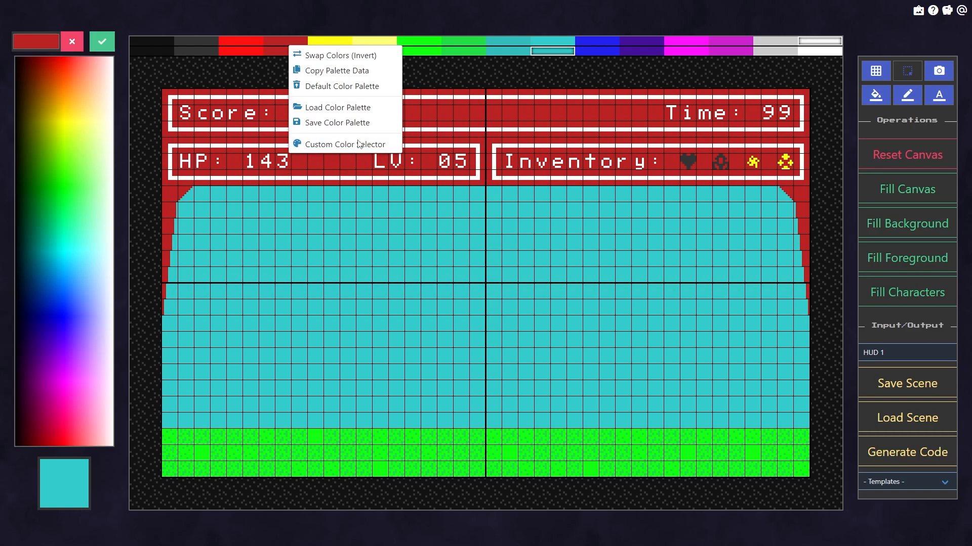
left_click_drag(77, 130, 68, 92)
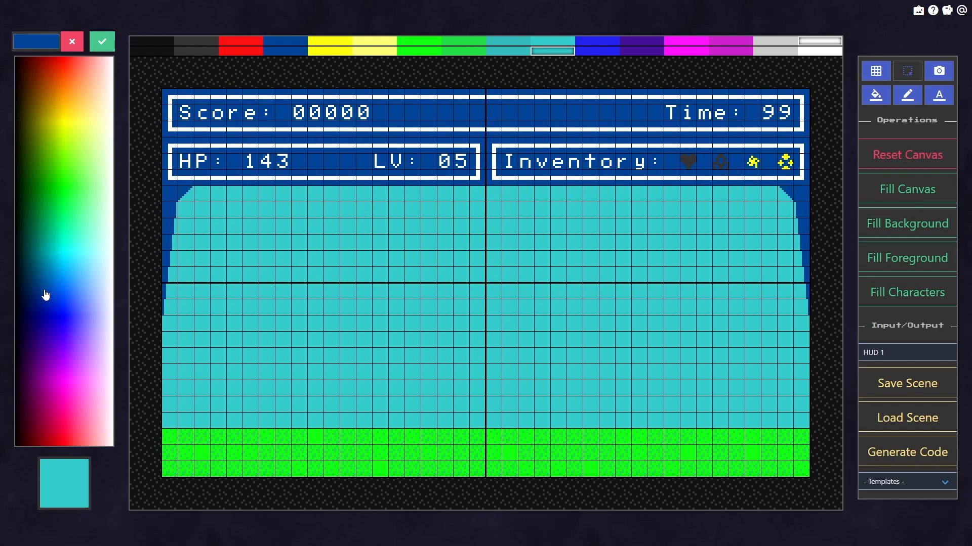
left_click_drag(46, 295, 48, 375)
left_click(48, 375)
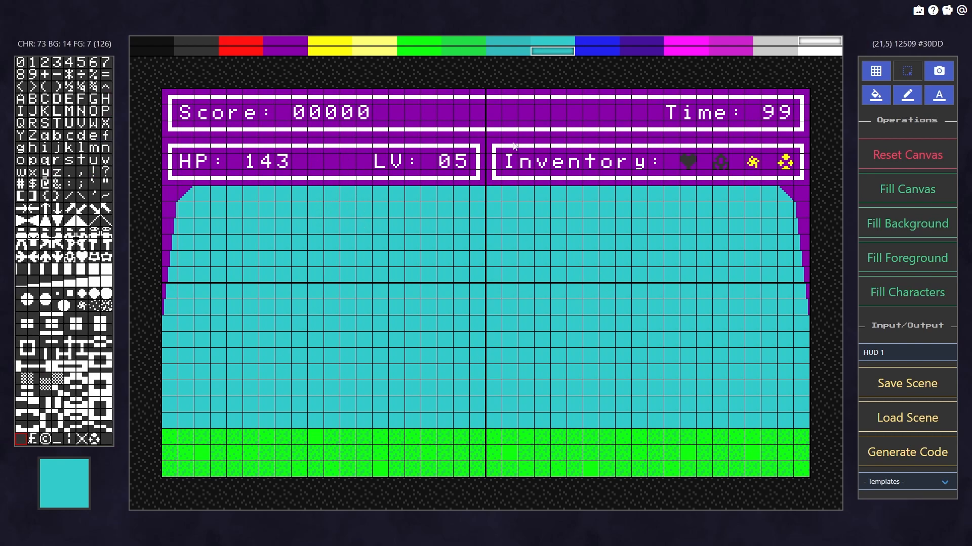
Open the custom color selector for the bright cyan palette entry and change that color to dark red
right_click(552, 44)
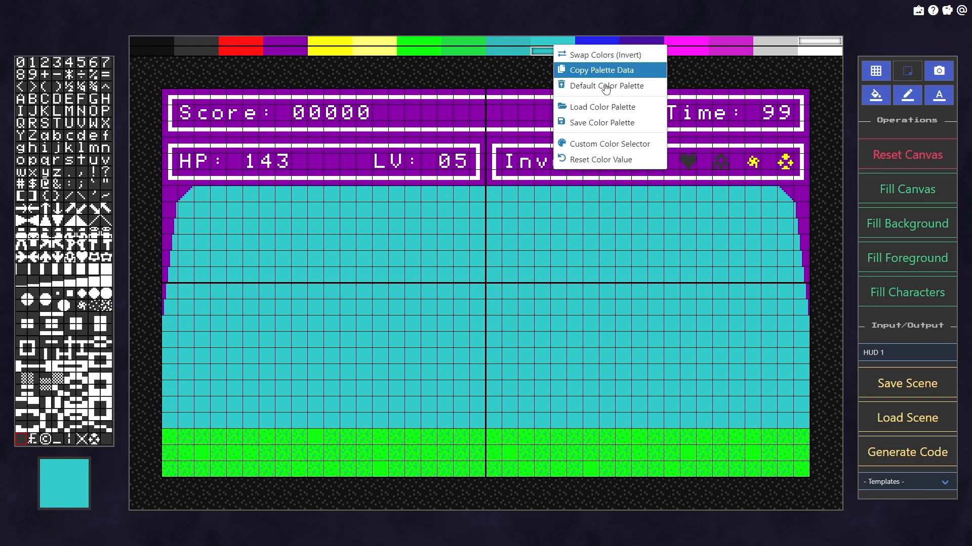
left_click(609, 144)
left_click(83, 213)
left_click_drag(84, 213, 44, 49)
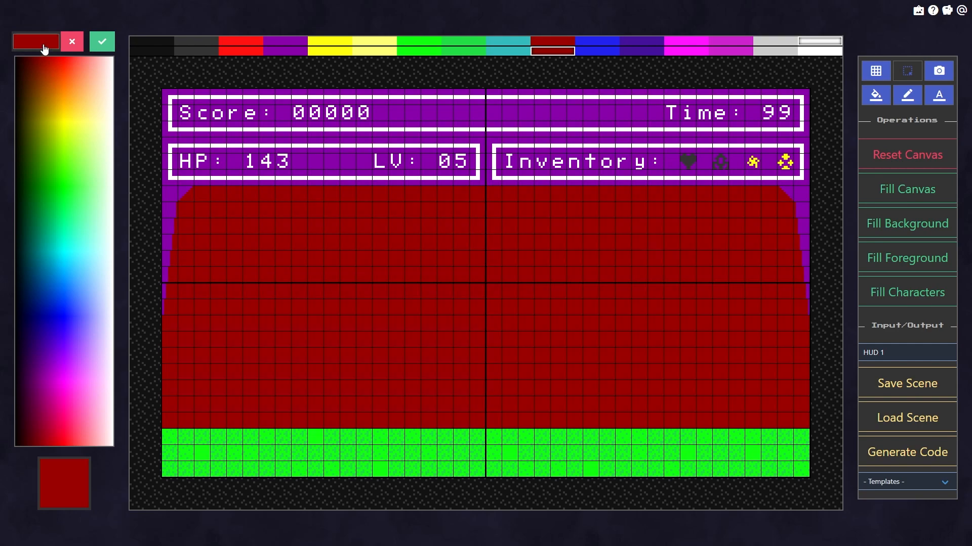
Open the detailed color picker, try green, switch its values to HEX, and set the color to purple #700099
left_click(35, 46)
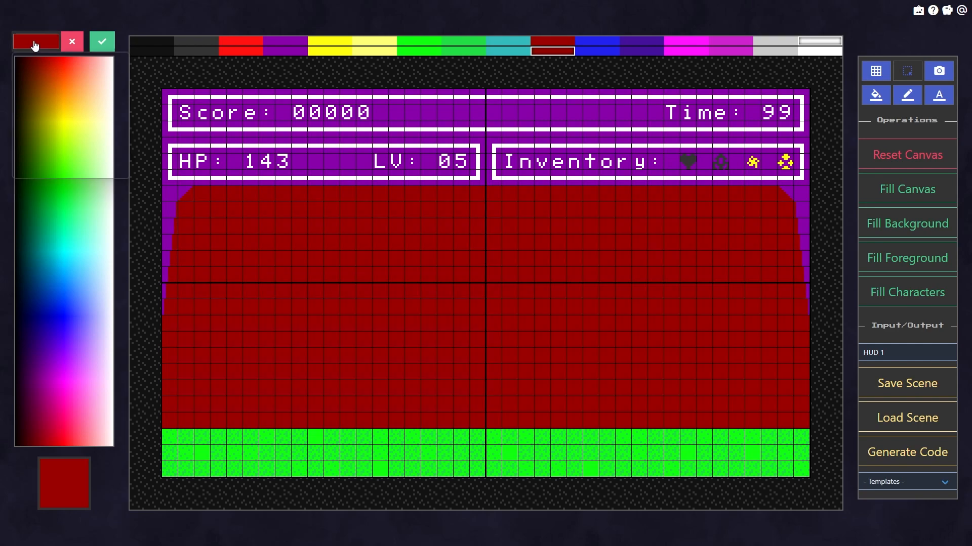
left_click_drag(57, 136, 96, 166)
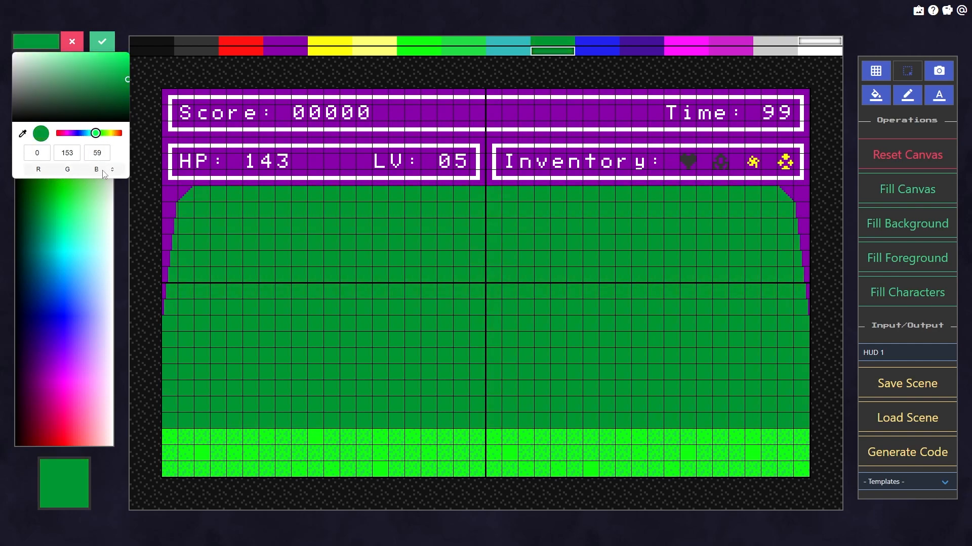
left_click(113, 171)
left_click(118, 170)
left_click_drag(85, 133, 70, 133)
Sample a color from the screen with the eyedropper, and adjust the hue and shade to dark blue #27607C
left_click(22, 135)
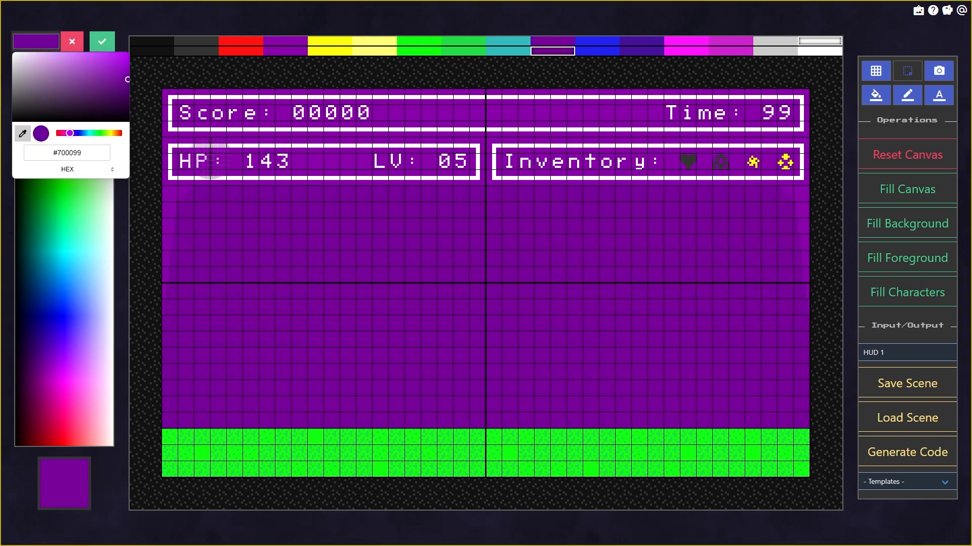
left_click(645, 80)
left_click(87, 133)
left_click_drag(88, 134, 85, 134)
mouse_move(85, 97)
left_mouse_down()
mouse_move(111, 77)
mouse_move(117, 87)
mouse_move(92, 88)
left_mouse_up()
Try light green from the color spectrum, set the color to blue #1C93CE, and apply it to the palette
mouse_move(43, 185)
left_mouse_down()
mouse_move(44, 315)
mouse_move(81, 181)
left_mouse_up()
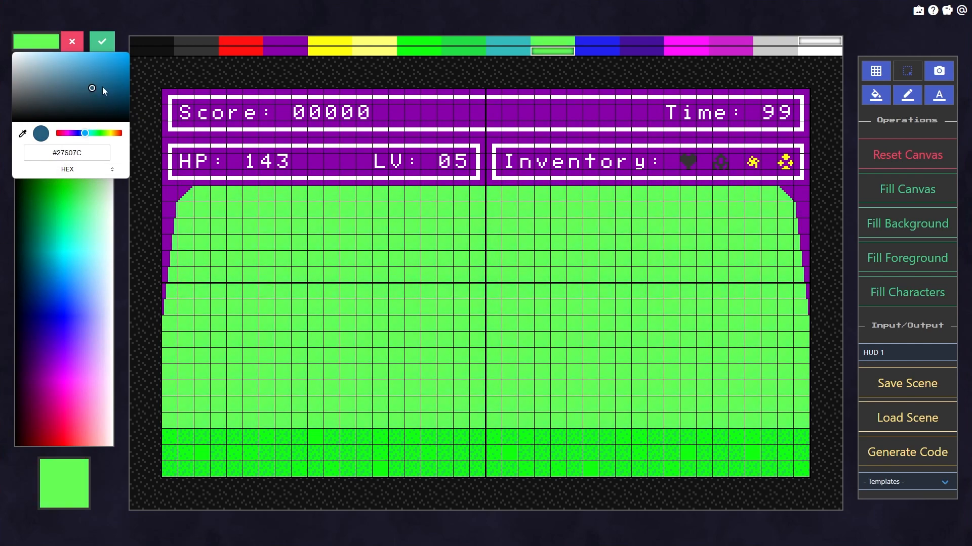
left_click_drag(92, 88, 112, 66)
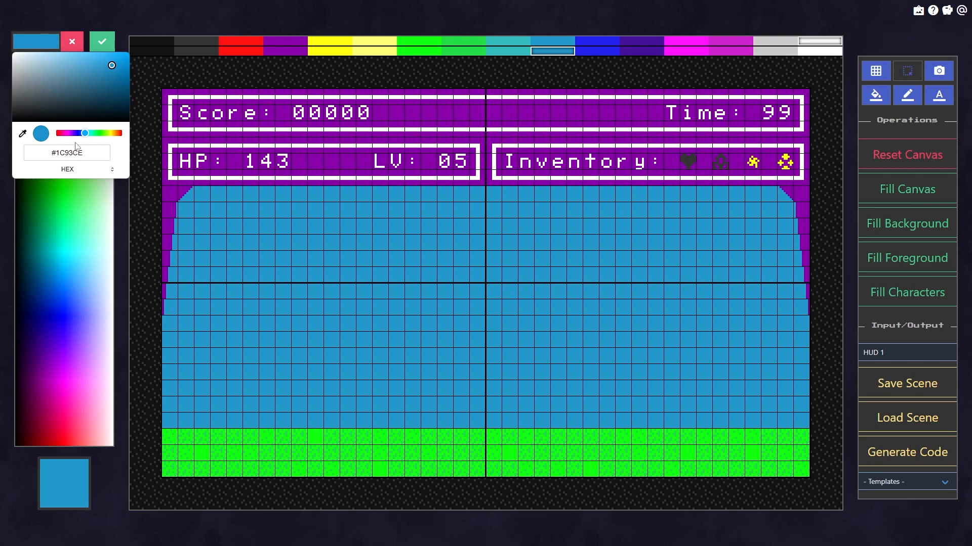
left_click(101, 46)
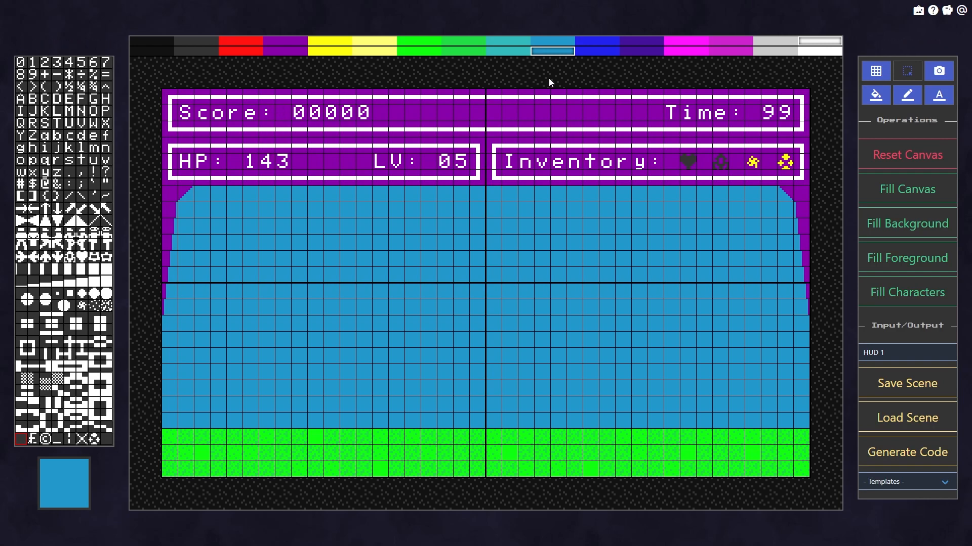
right_click(589, 53)
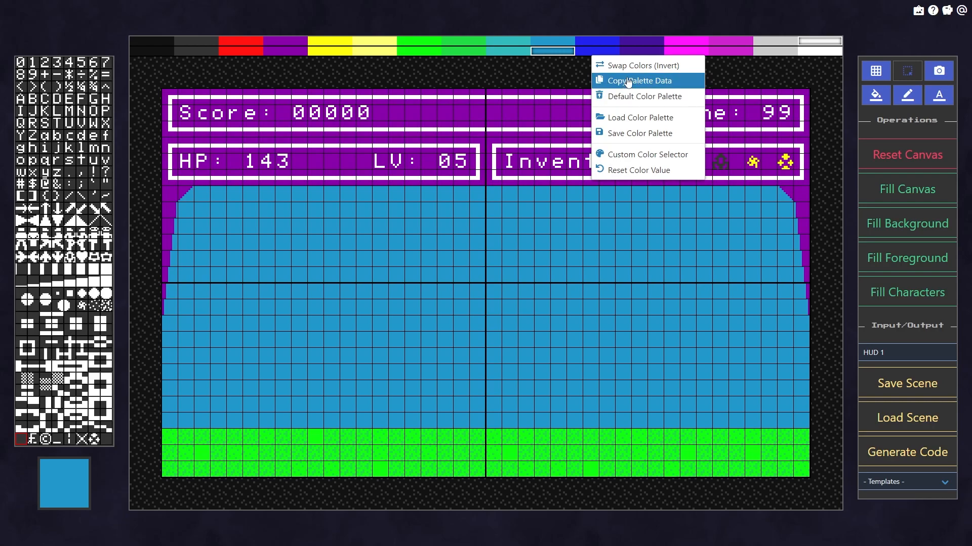
left_click(471, 71)
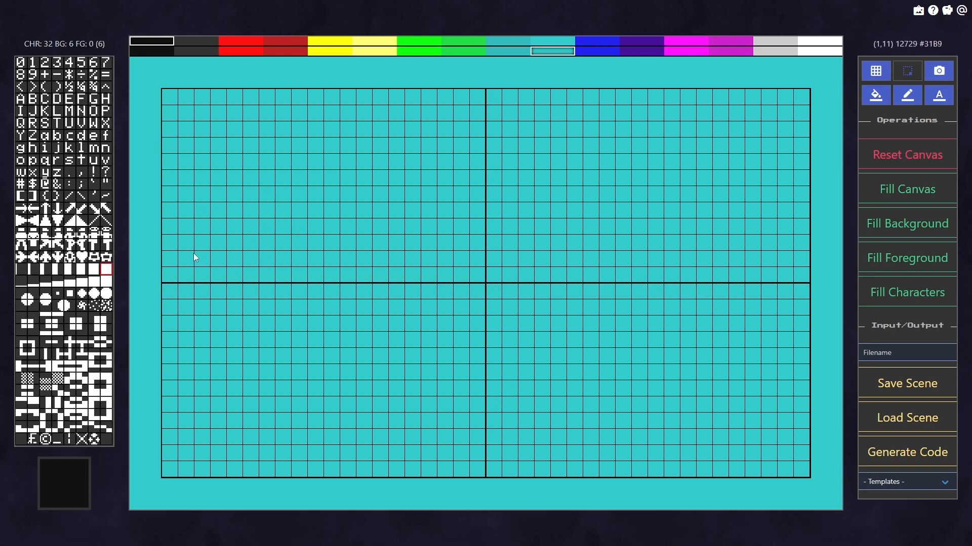
Switch the canvas to the 8x8 sprite grid and select the solid block character
right_click(148, 140)
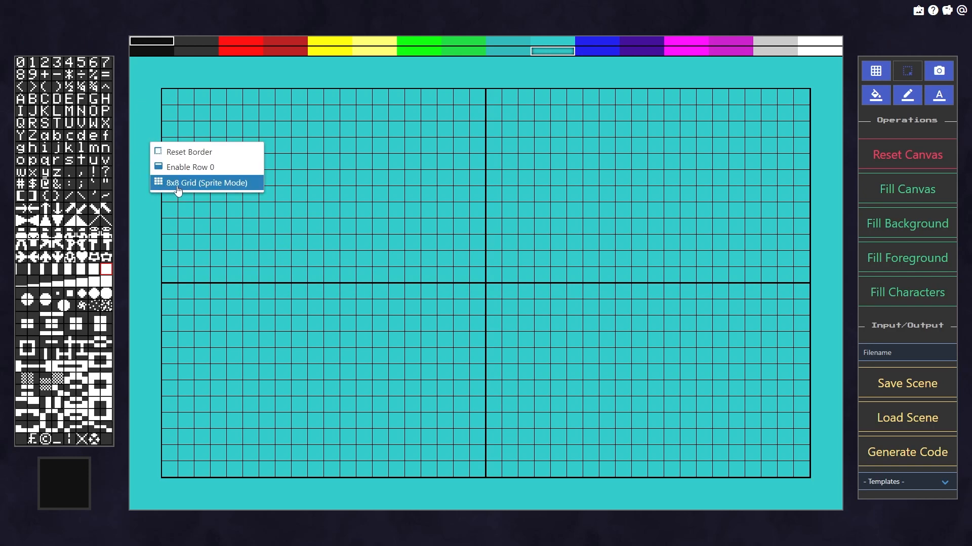
left_click(199, 184)
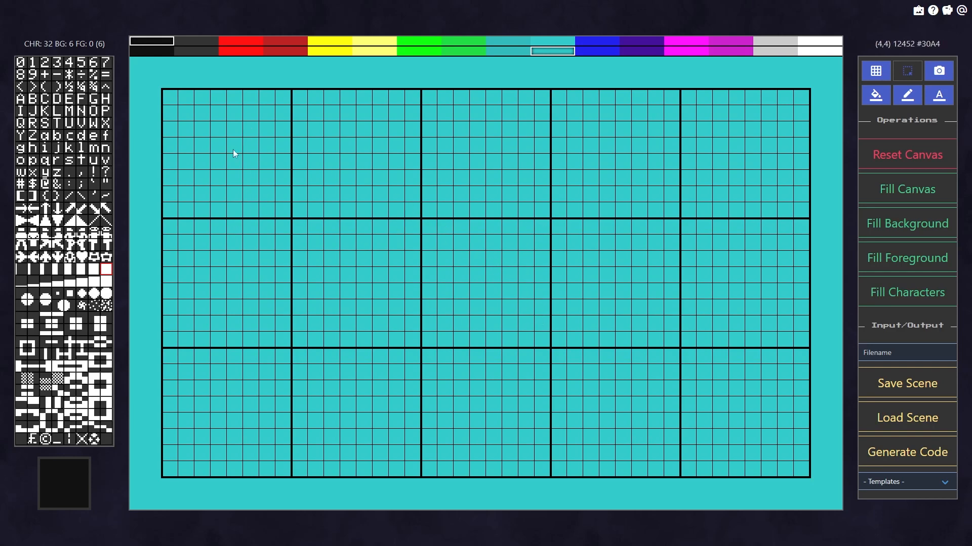
left_click(105, 274)
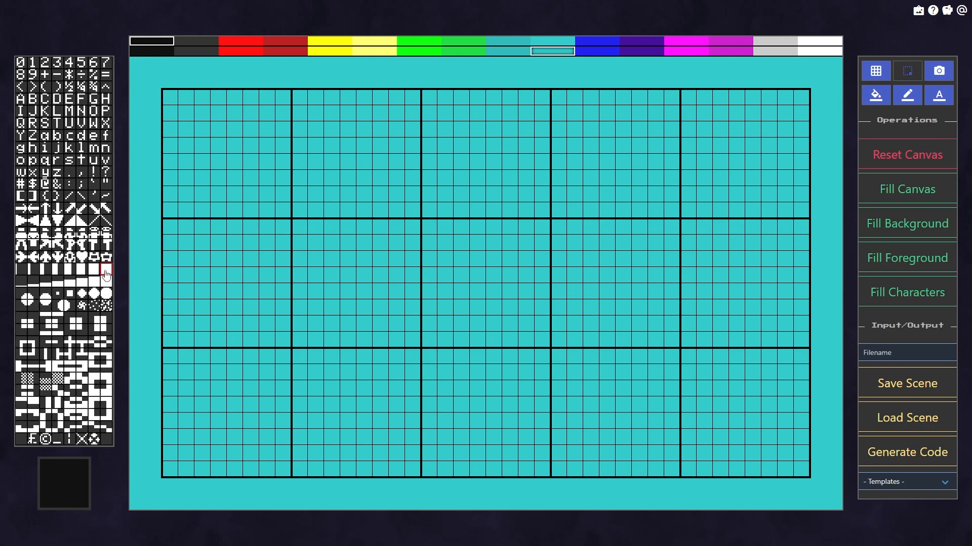
Paint a small multicolored sprite in the upper-left 8x8 block using red, yellow, green, blue and magenta
left_click(247, 41)
mouse_move(236, 185)
left_mouse_down()
mouse_move(212, 152)
mouse_move(250, 167)
left_mouse_up()
left_click(338, 43)
mouse_move(185, 113)
left_mouse_down()
mouse_move(264, 181)
mouse_move(251, 194)
left_mouse_up()
left_click(419, 41)
left_click(616, 42)
mouse_move(234, 112)
left_mouse_down()
mouse_move(252, 112)
mouse_move(186, 210)
left_mouse_up()
left_click(680, 45)
Copy the painted sprite's data as an 8x8 sprite
right_click(190, 129)
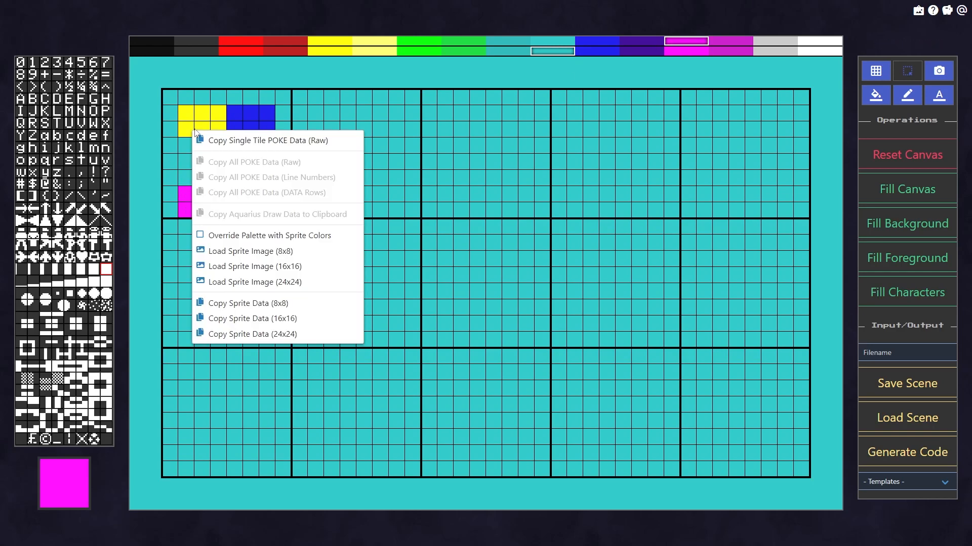
left_click(202, 105)
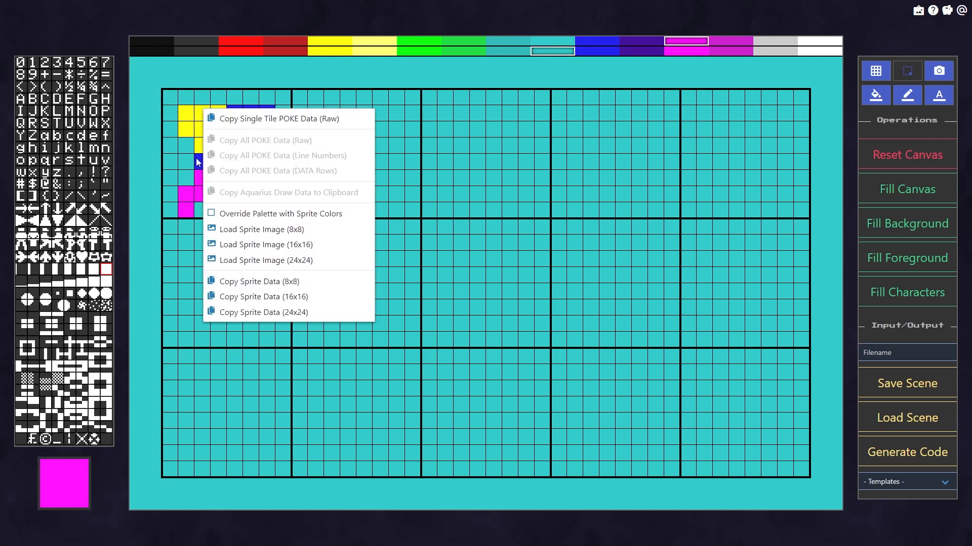
left_click(269, 282)
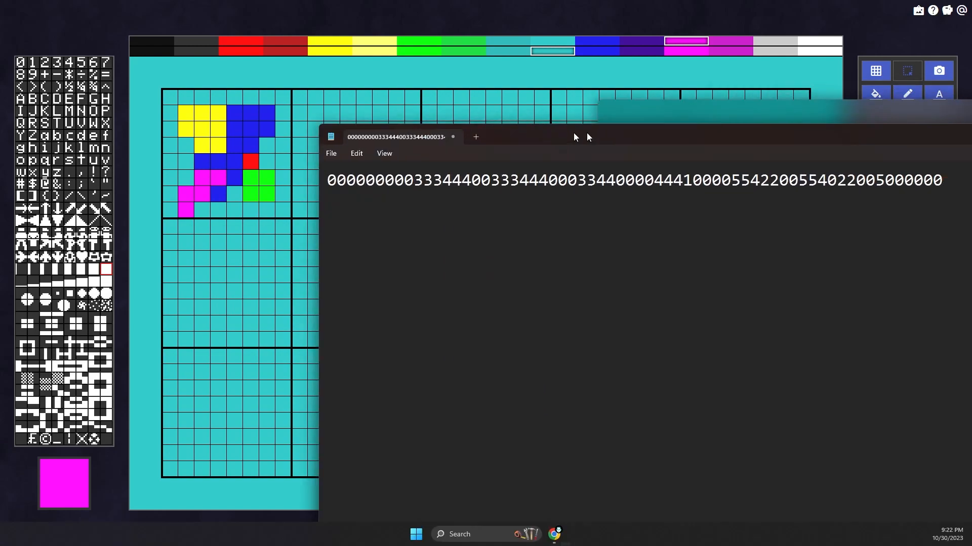
Examine the pasted sprite digit string in Notepad beside the painted sprite, and move the Notepad window out of the way
left_click_drag(587, 132, 333, 246)
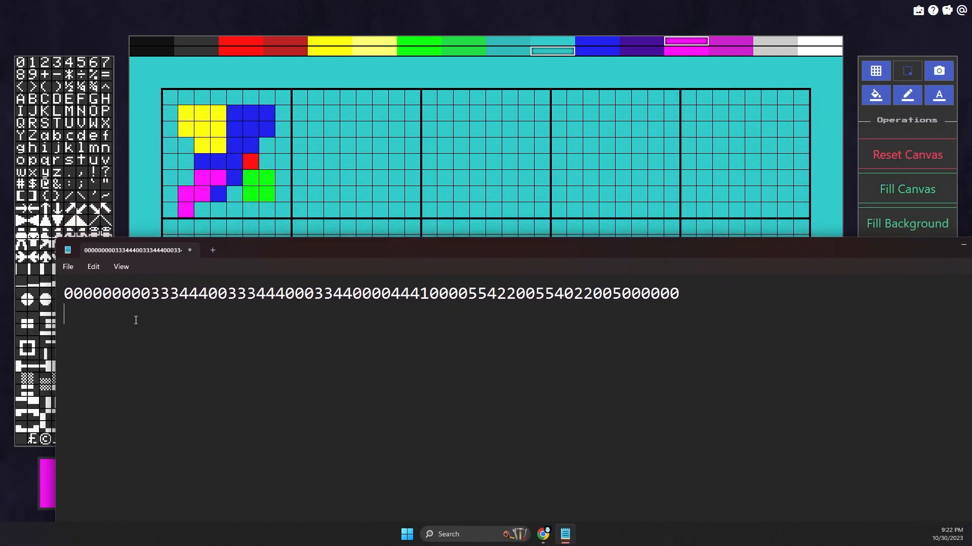
left_click_drag(75, 294, 698, 291)
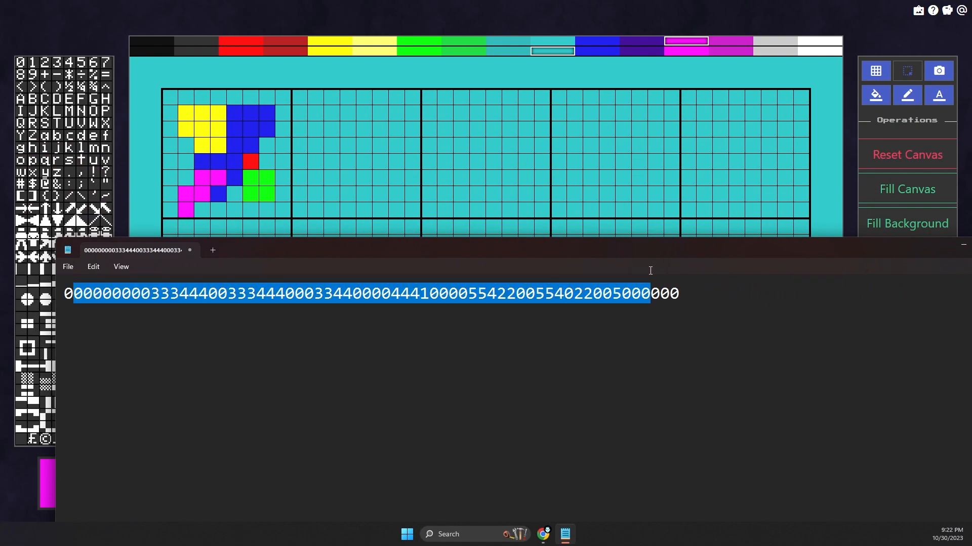
left_click(699, 289)
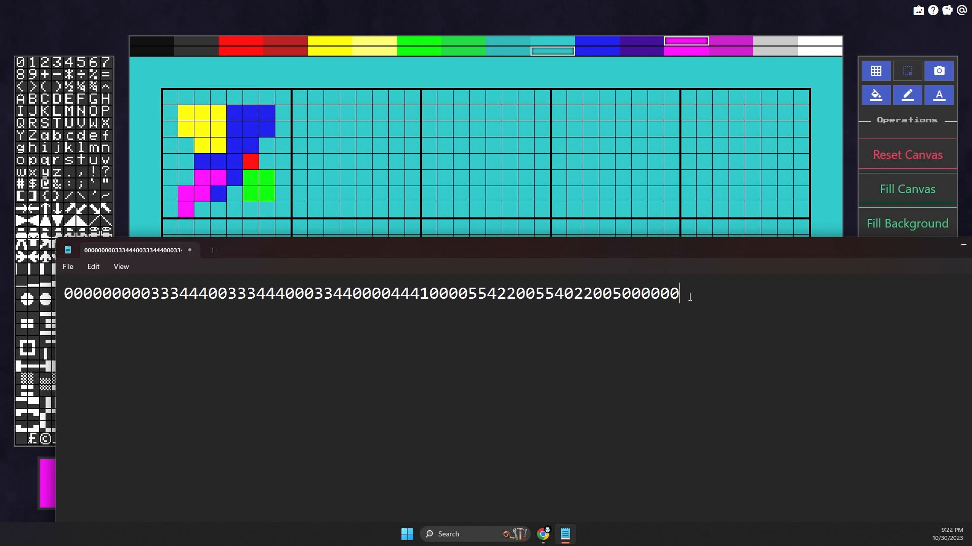
left_click_drag(621, 248, 750, 212)
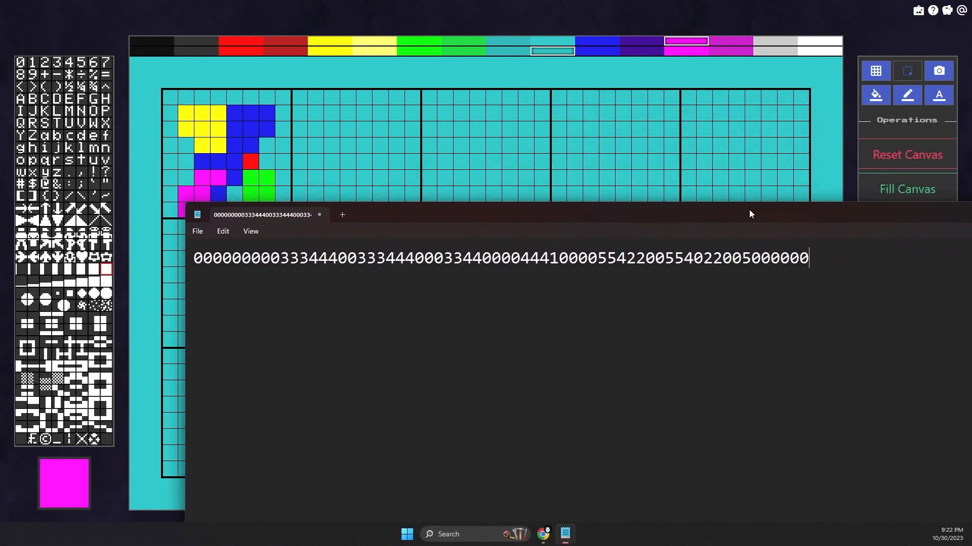
left_click_drag(816, 260, 704, 252)
left_click_drag(495, 216, 971, 226)
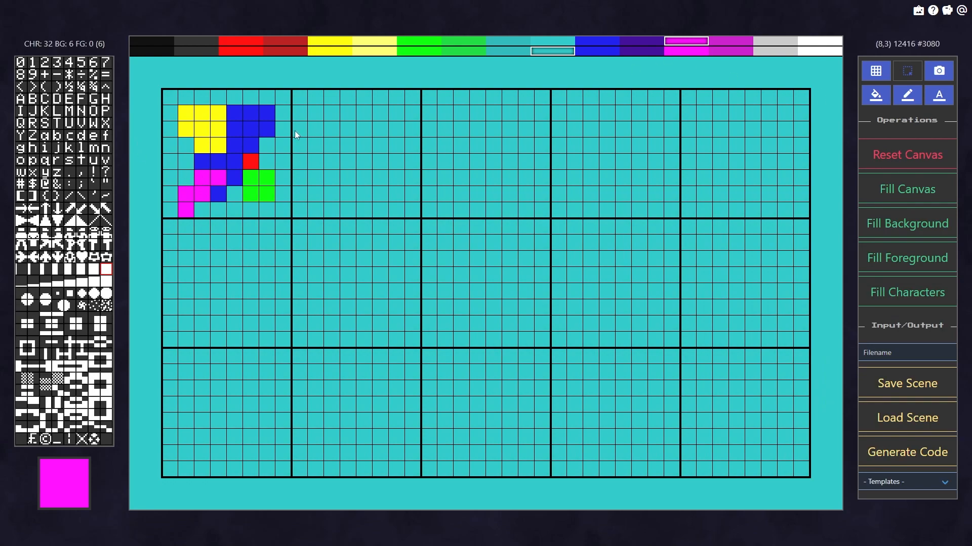
Load mario-2.png as a 16x16 sprite image at the canvas's upper-left corner
right_click(193, 102)
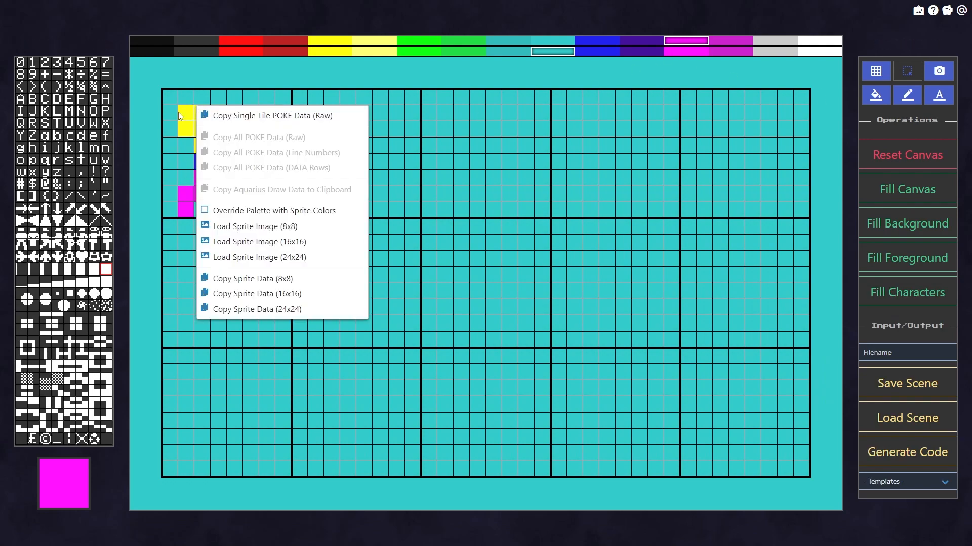
right_click(185, 107)
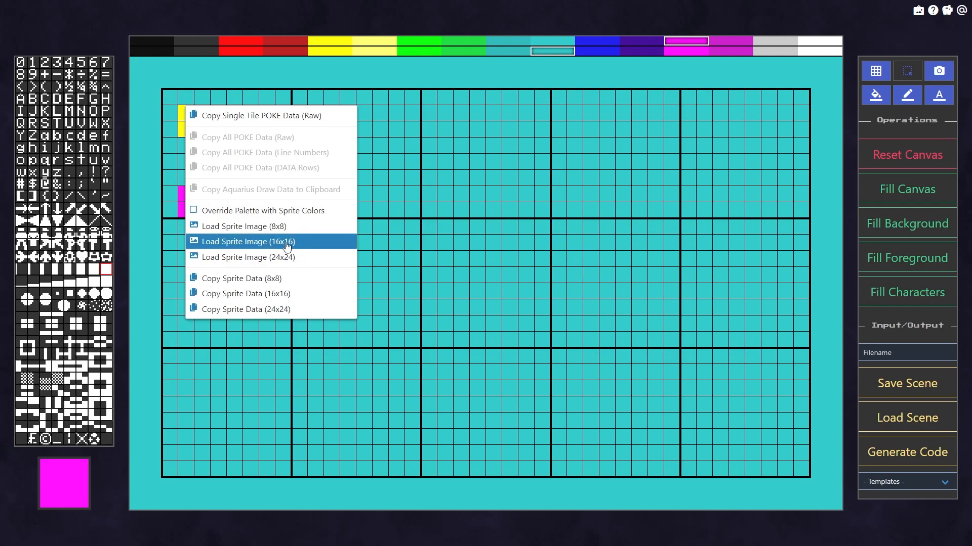
left_click(258, 242)
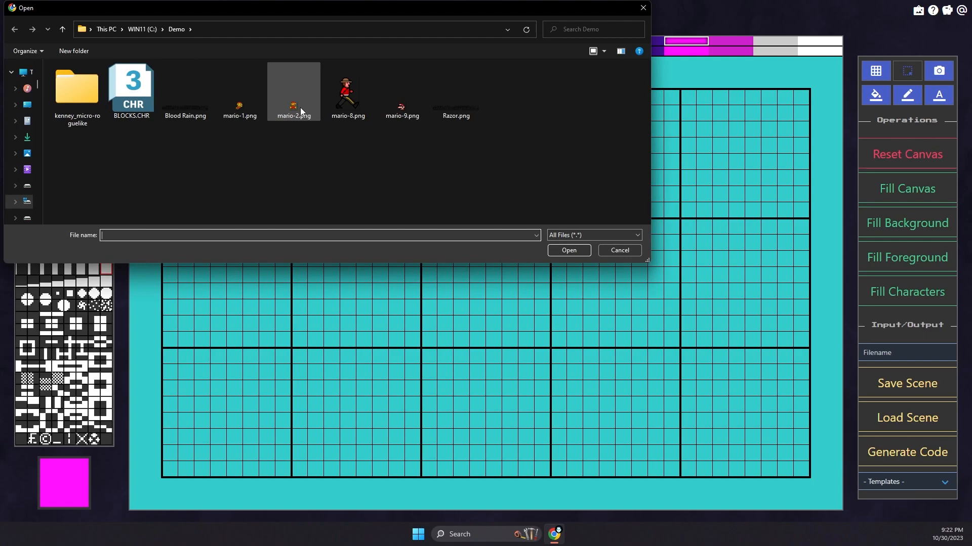
double_click(300, 107)
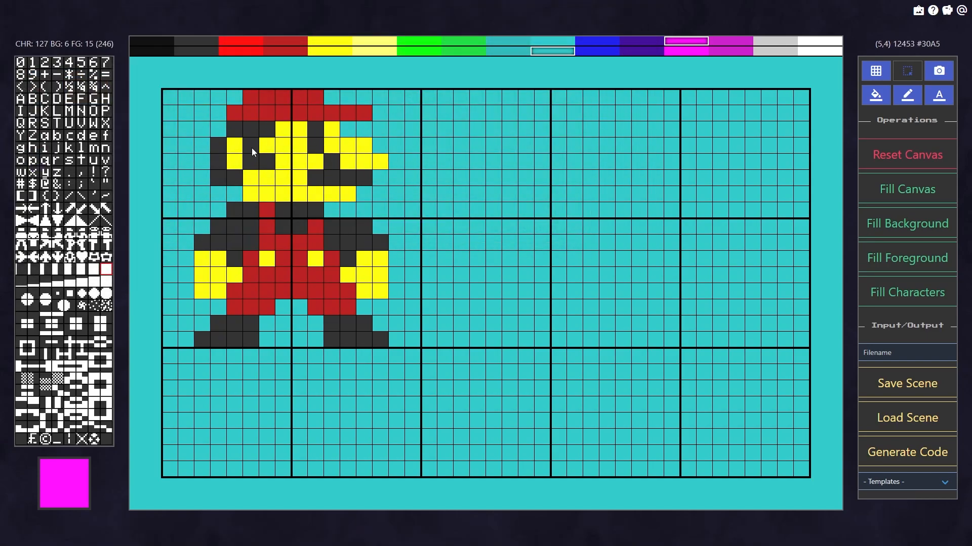
Pick up dark red from the Mario sprite's overalls and dark gray from its shirt as the drawing color
right_click(266, 210)
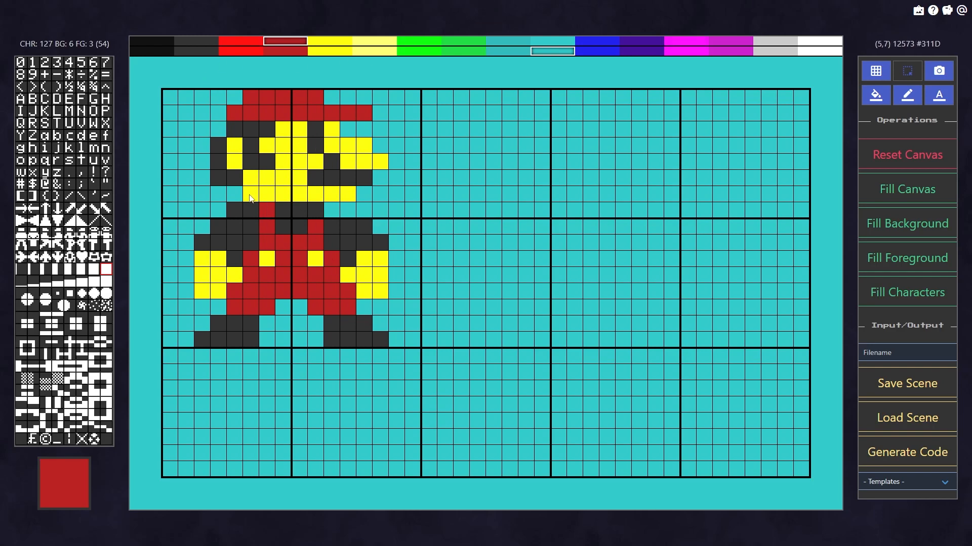
right_click(252, 211)
right_click(265, 211)
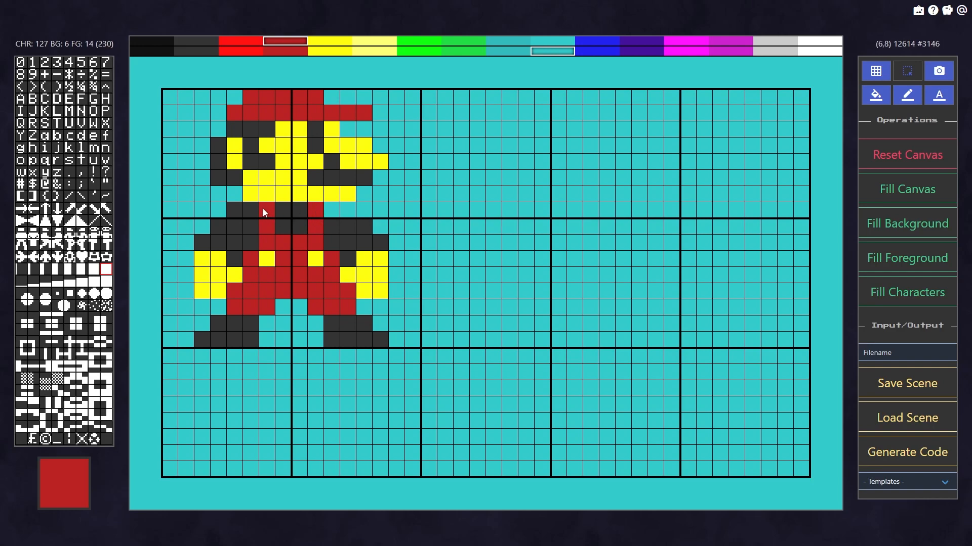
right_click(334, 211)
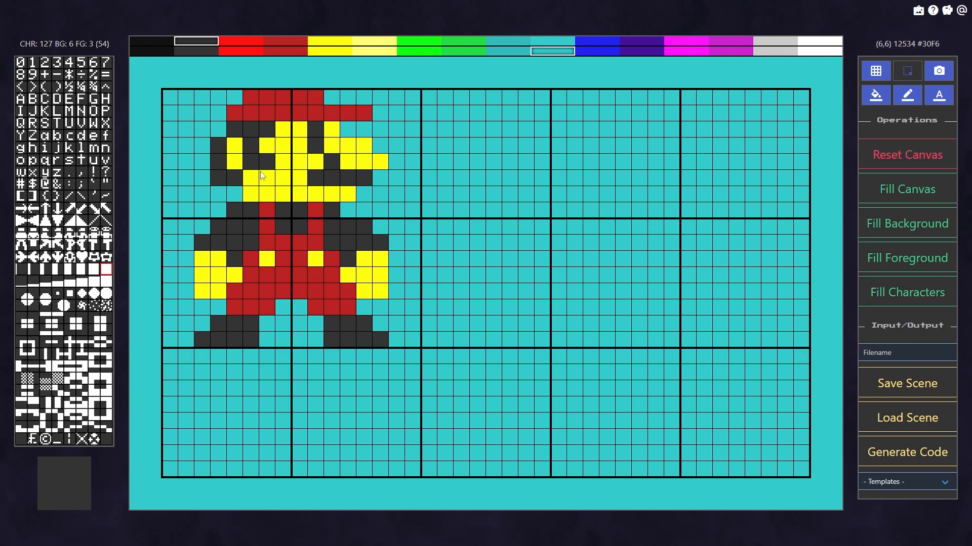
Copy the Mario sprite's data as a 16x16 sprite and inspect the pasted string in Notepad
right_click(179, 106)
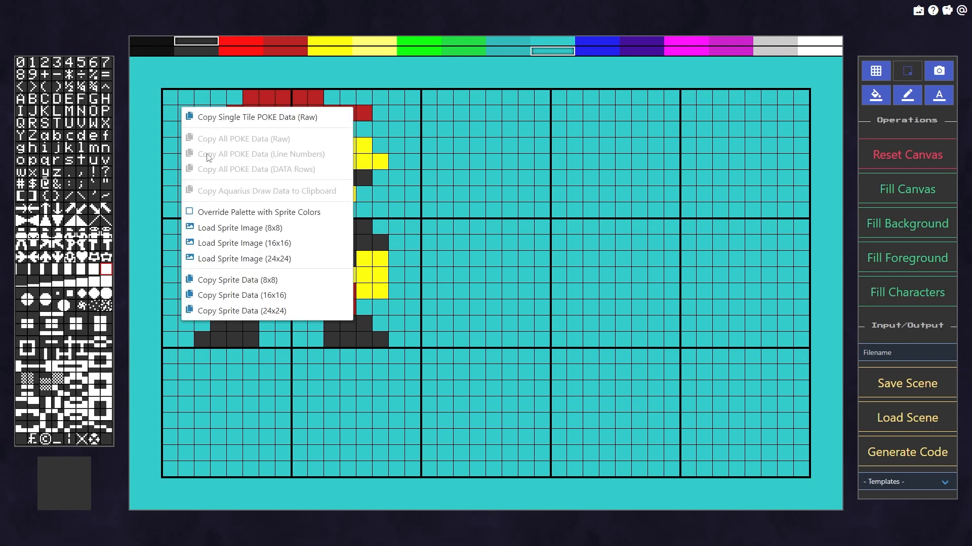
left_click(253, 298)
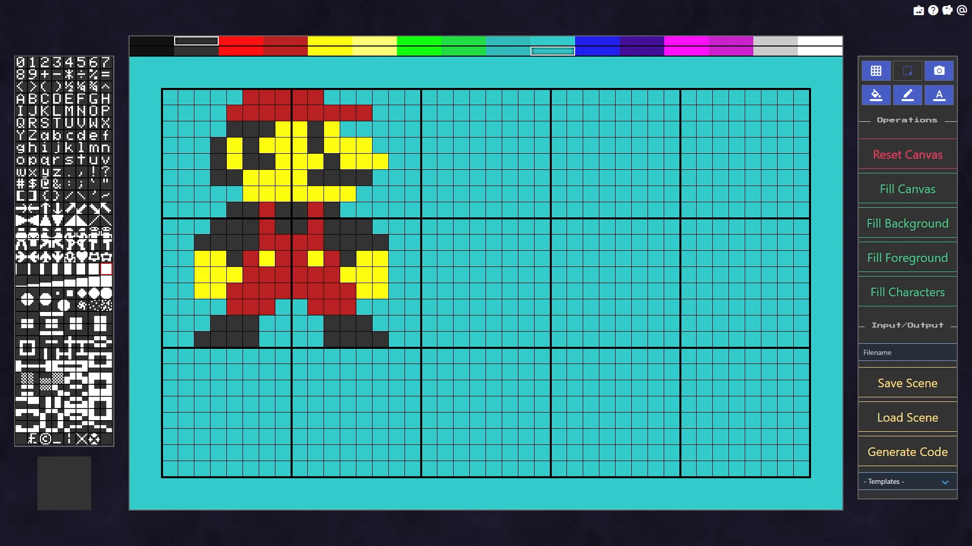
left_click_drag(971, 137, 450, 135)
left_click_drag(425, 288, 1, 114)
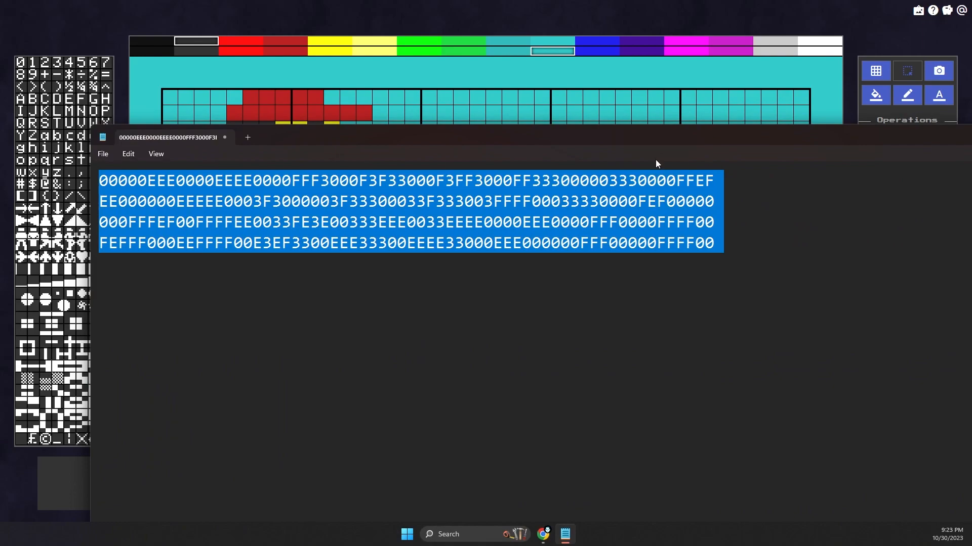
left_click_drag(631, 135, 971, 149)
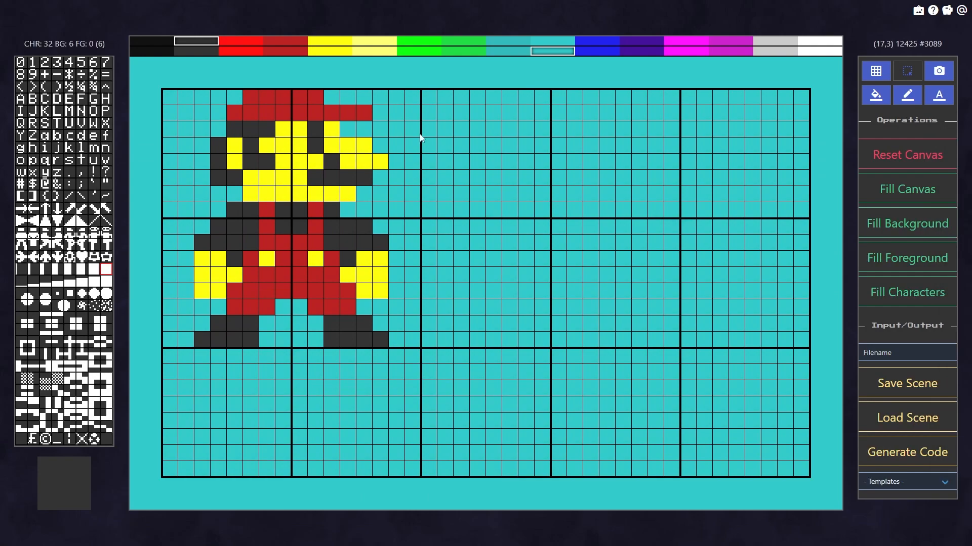
Enable overriding the palette with sprite colors and load mario-1.png as a 16x16 sprite image at the canvas's upper-left corner
right_click(171, 103)
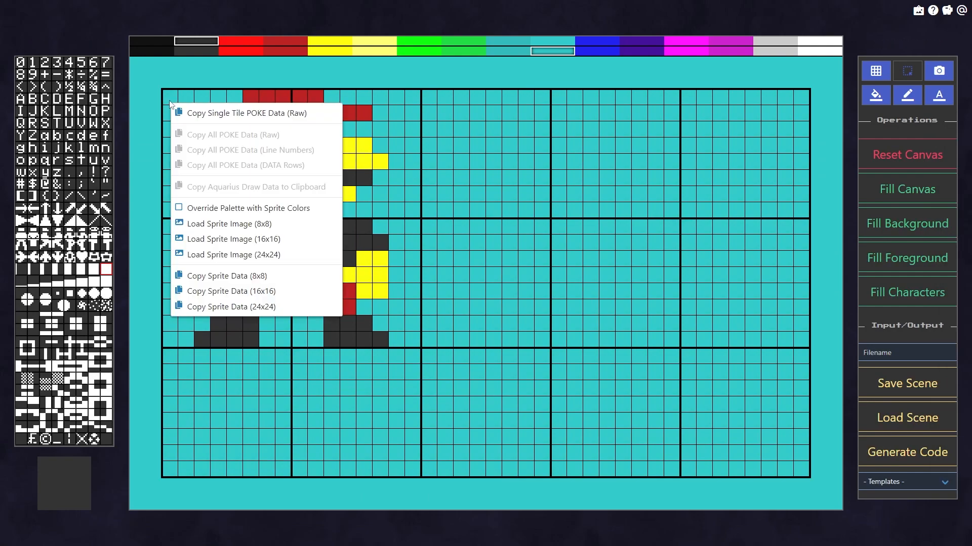
left_click(217, 209)
left_click(214, 240)
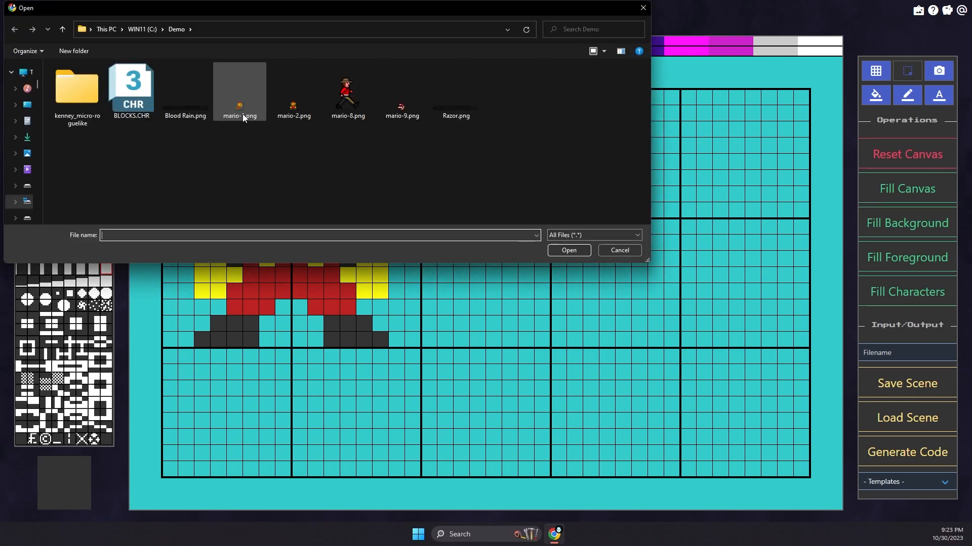
double_click(242, 114)
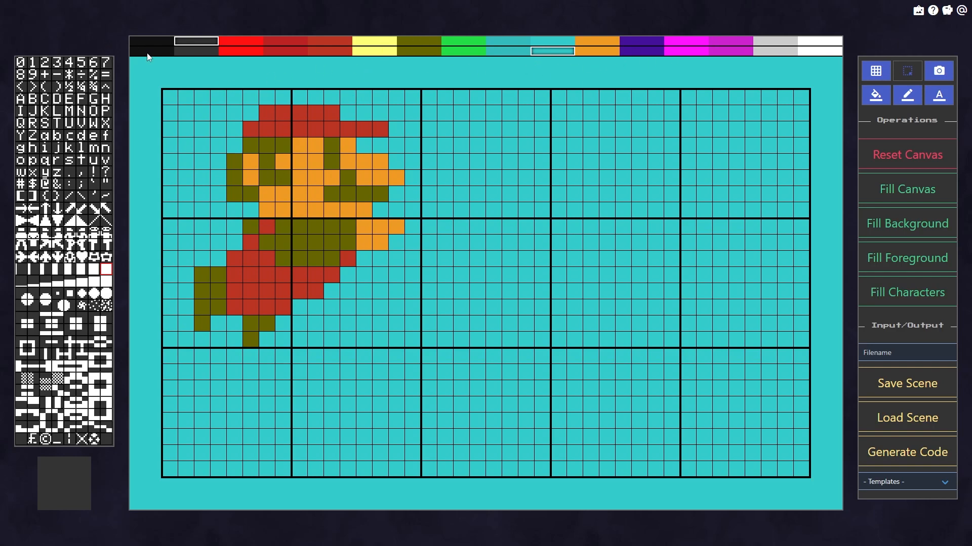
right_click(203, 124)
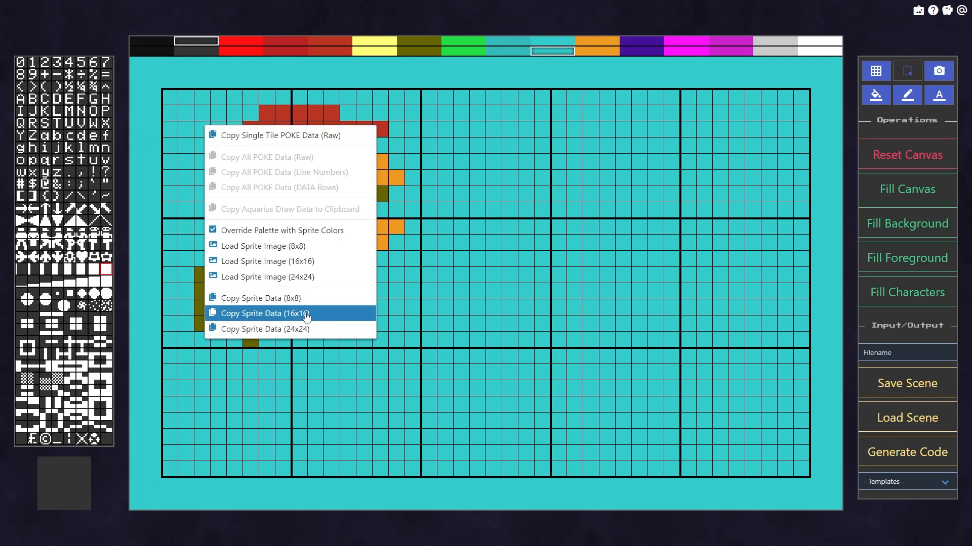
left_click(190, 143)
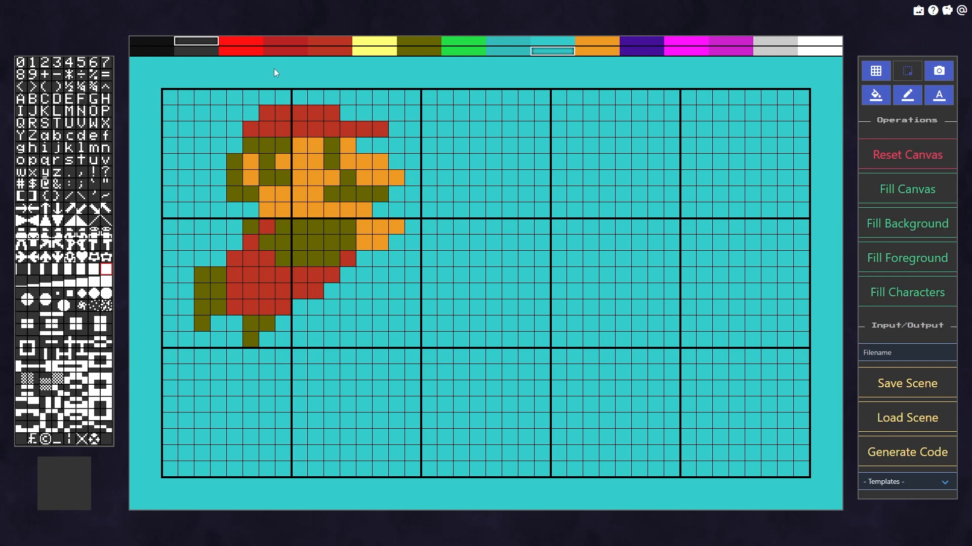
right_click(370, 53)
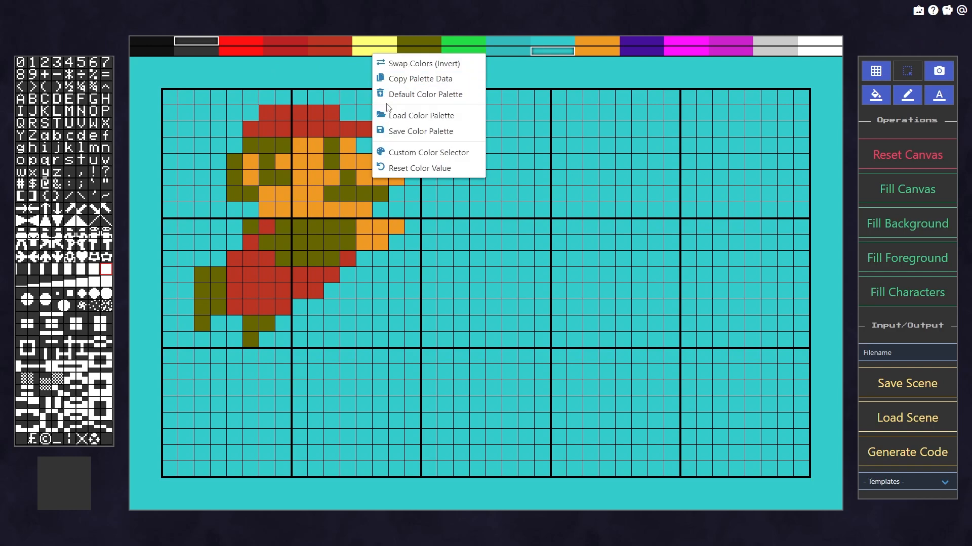
left_click(304, 166)
Pick up the orange from Mario's face and change that palette entry to a brighter orange with the Custom Color Selector
right_click(315, 170)
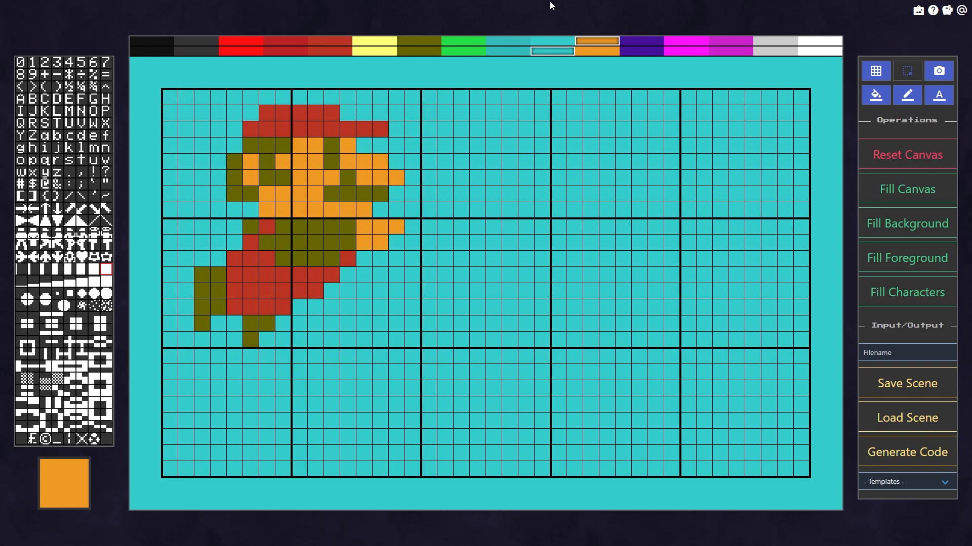
right_click(600, 43)
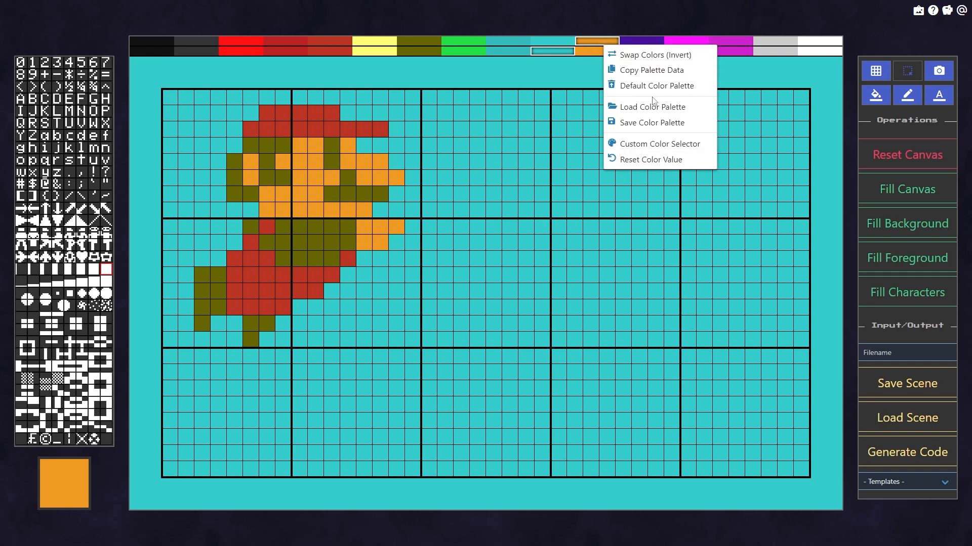
left_click(638, 146)
left_click(93, 126)
left_click(69, 191)
left_click_drag(61, 276, 72, 96)
left_click(102, 41)
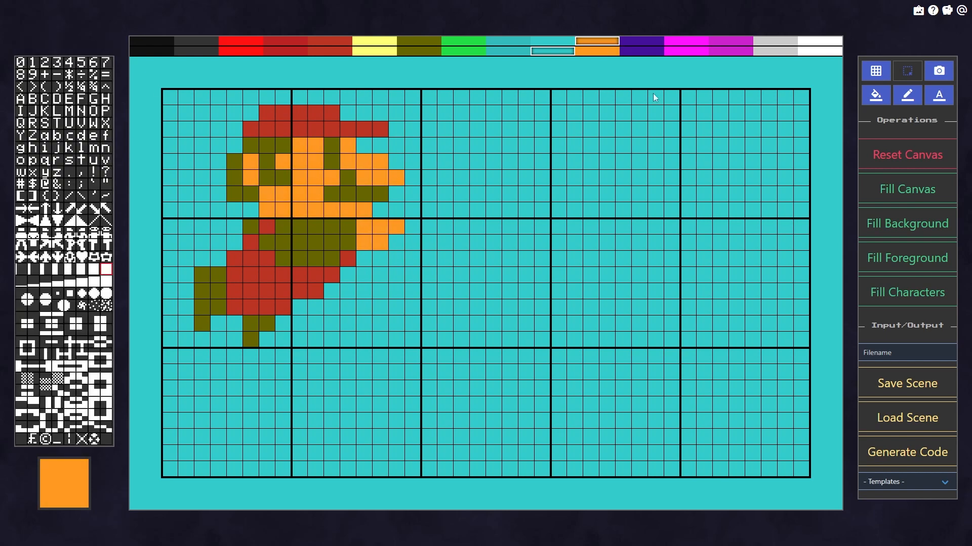